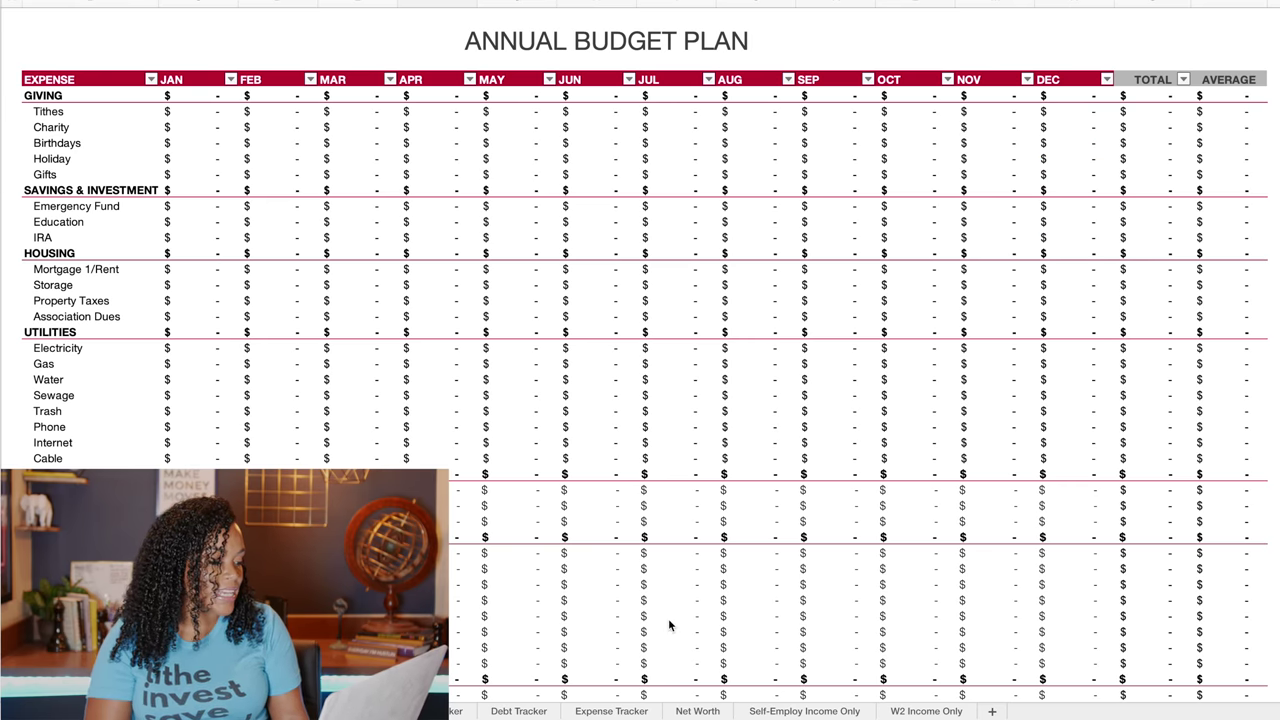
Look over the expense categories throughout the annual budget plan
{"action": "scroll", "coordinate": [632, 500], "scroll_direction": "down", "scroll_amount": 5}
{"action": "scroll", "coordinate": [632, 500], "scroll_direction": "down", "scroll_amount": 10}
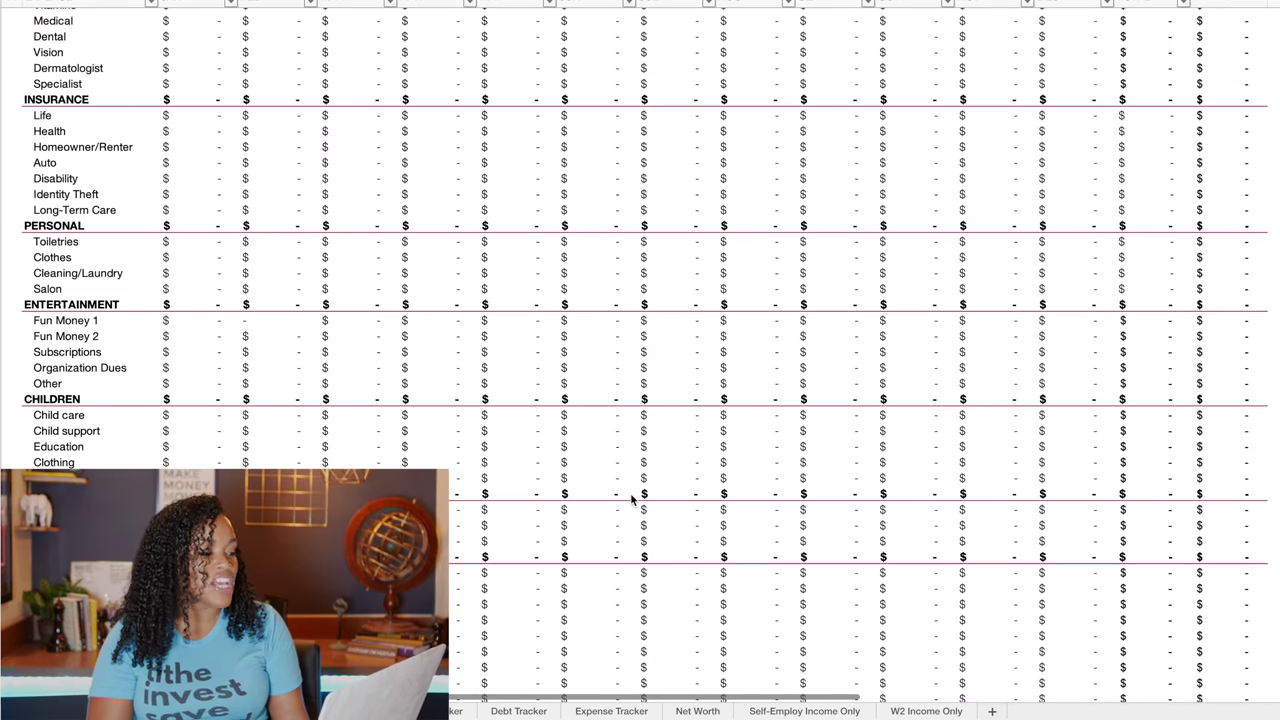
{"action": "scroll", "coordinate": [631, 497], "scroll_direction": "down", "scroll_amount": 6}
{"action": "scroll", "coordinate": [631, 497], "scroll_direction": "up", "scroll_amount": 20}
{"action": "scroll", "coordinate": [631, 497], "scroll_direction": "up", "scroll_amount": 3}
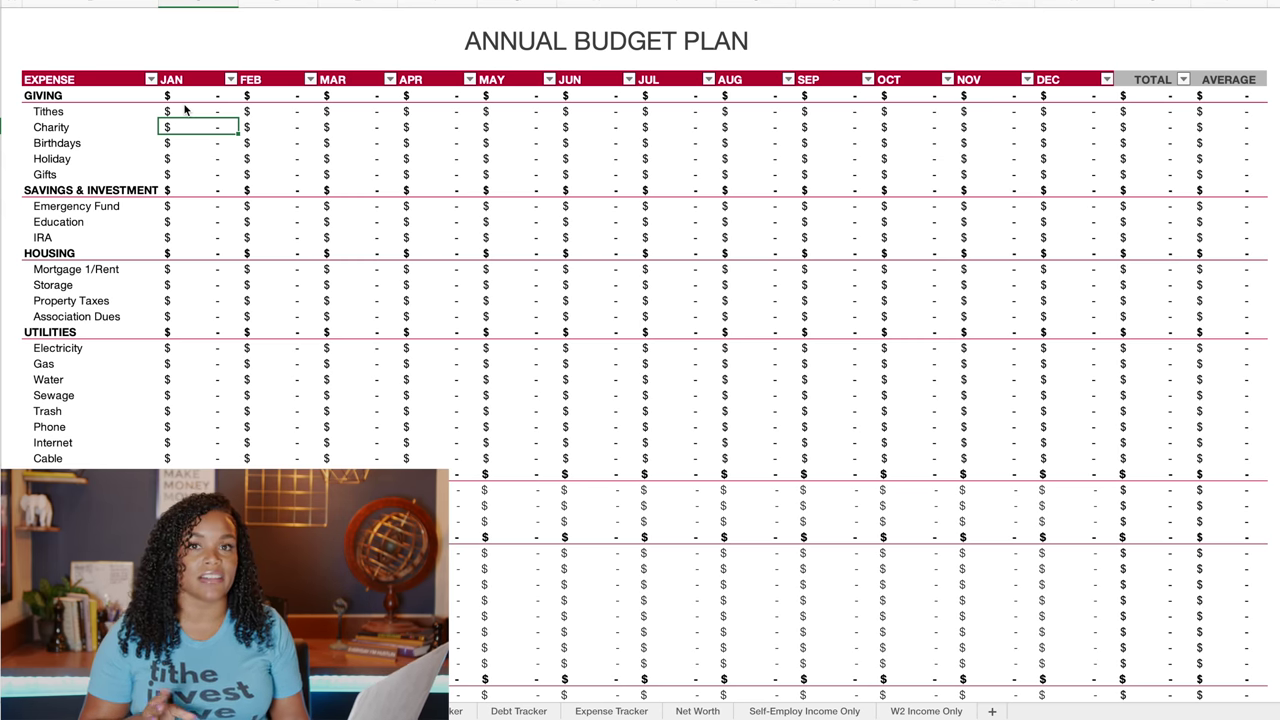
Enter Tithes amounts of 50 for January, 130 for February and 130 for March
{"action": "left_click", "coordinate": [190, 111]}
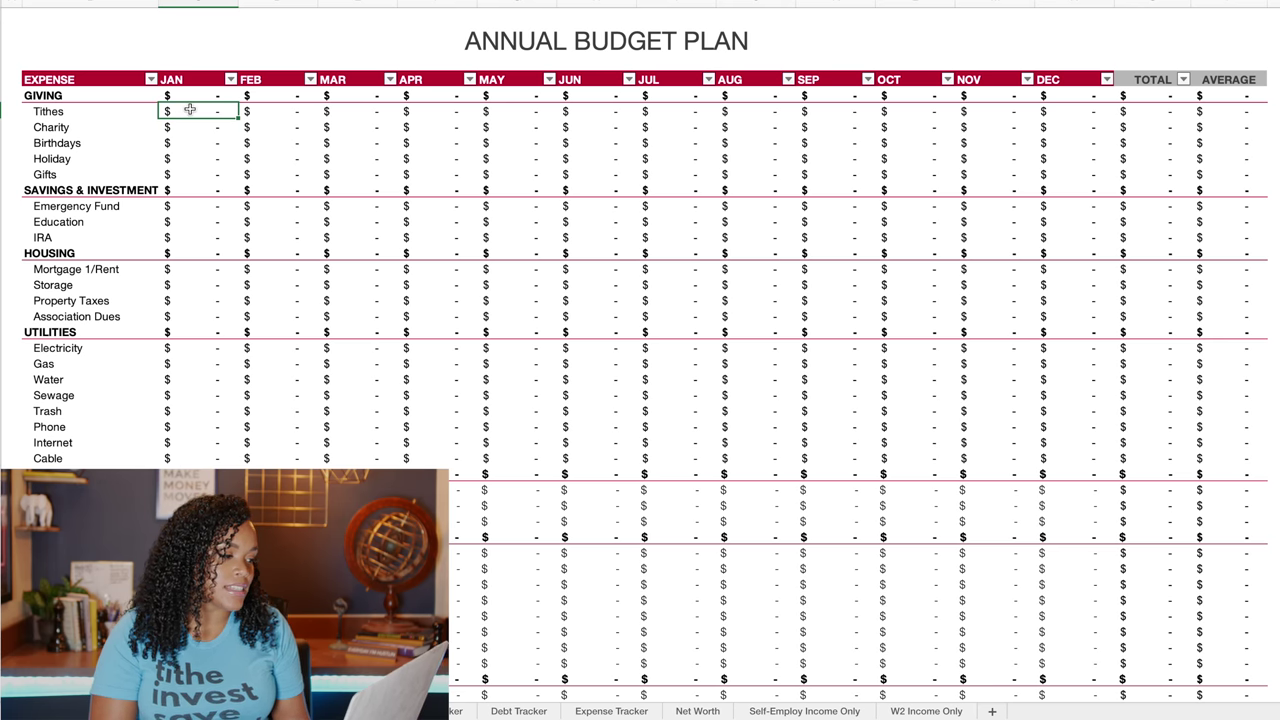
{"action": "type", "text": "50"}
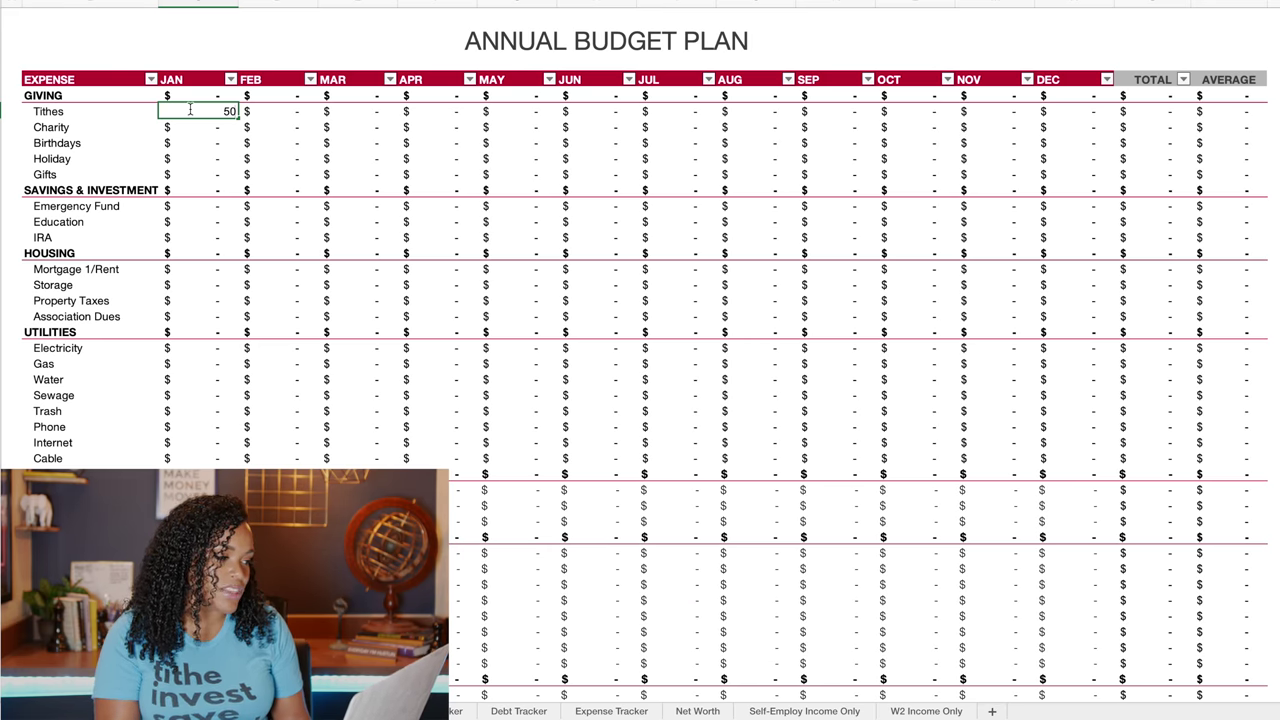
{"action": "key", "text": "Return"}
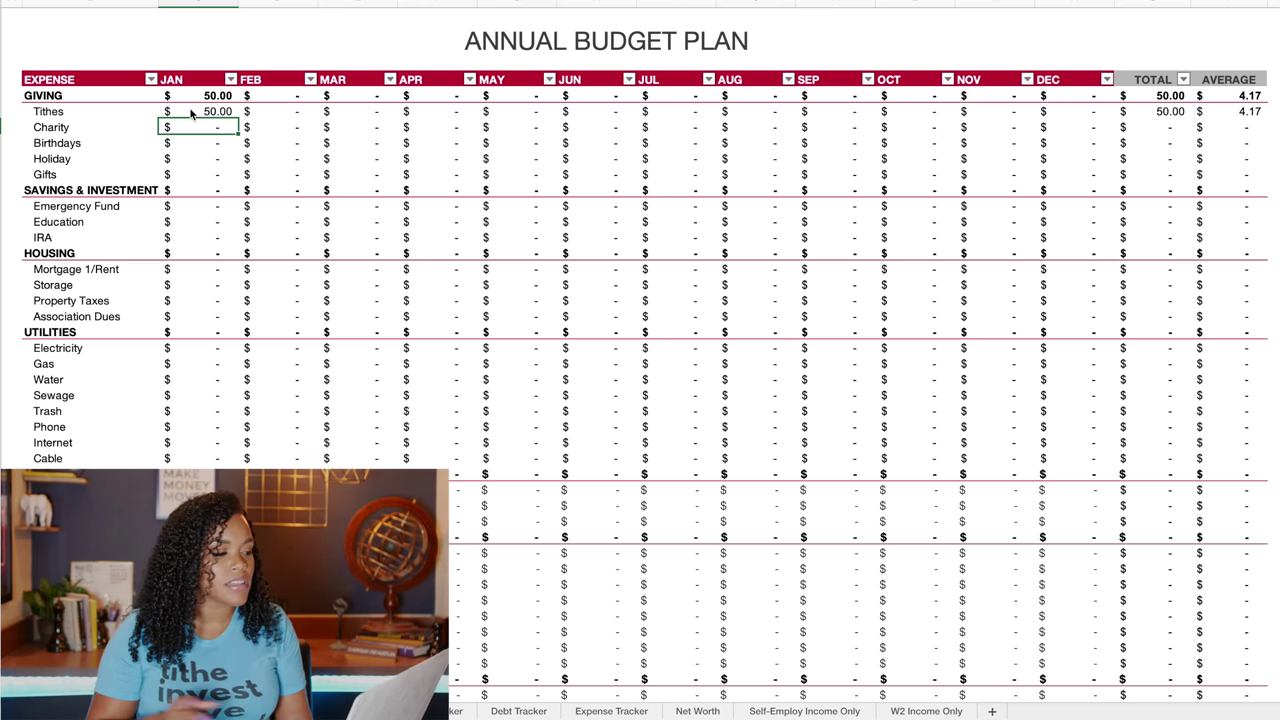
{"action": "left_click", "coordinate": [277, 111]}
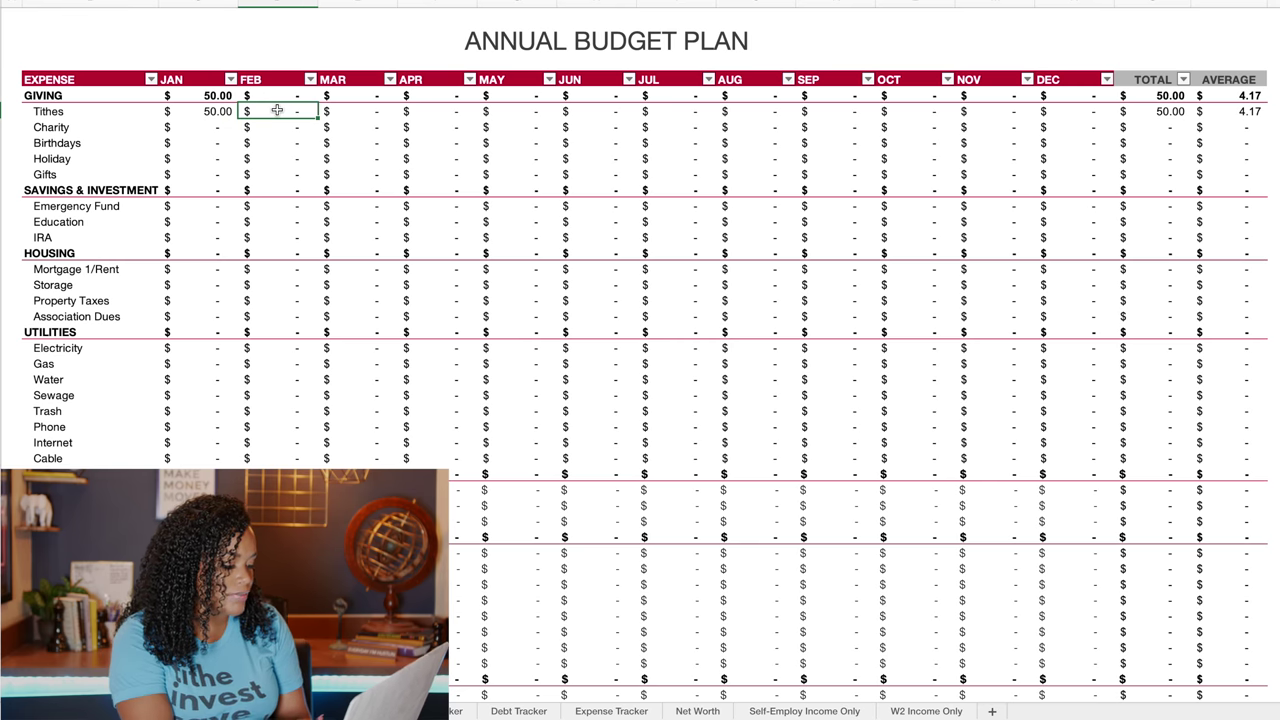
{"action": "type", "text": "130"}
{"action": "key", "text": "Return"}
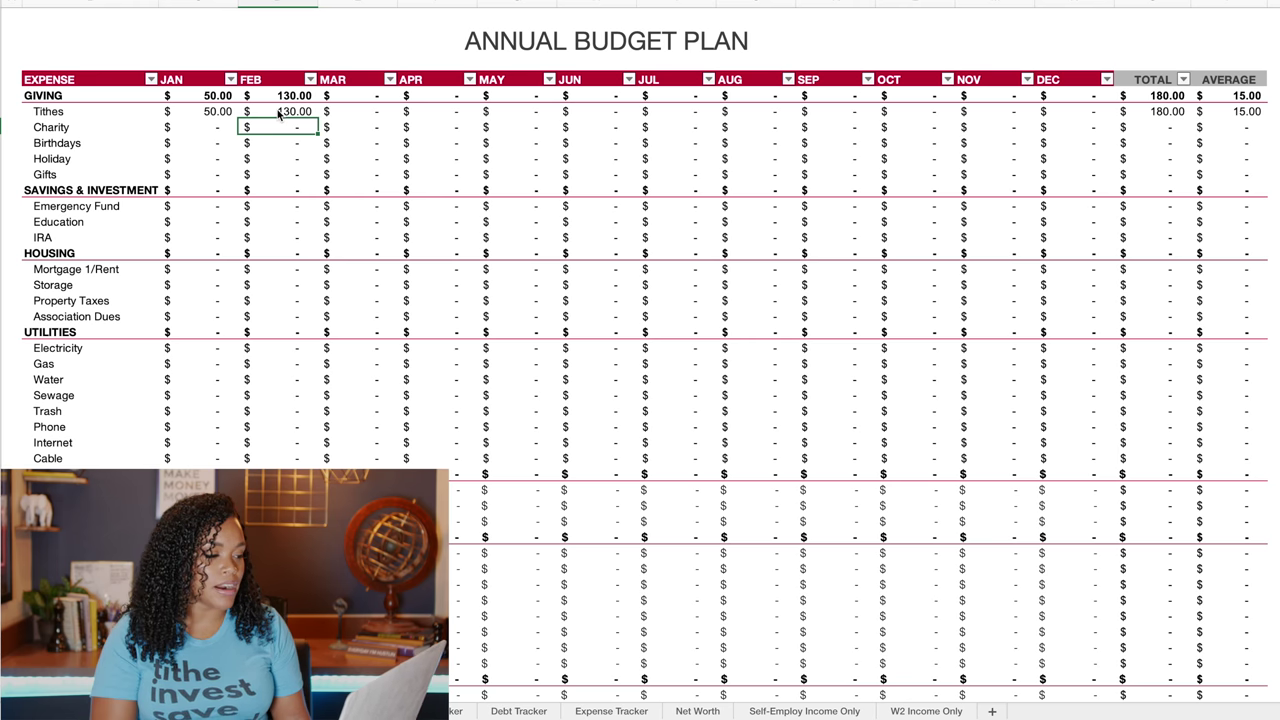
{"action": "left_click", "coordinate": [354, 110]}
{"action": "type", "text": "13"}
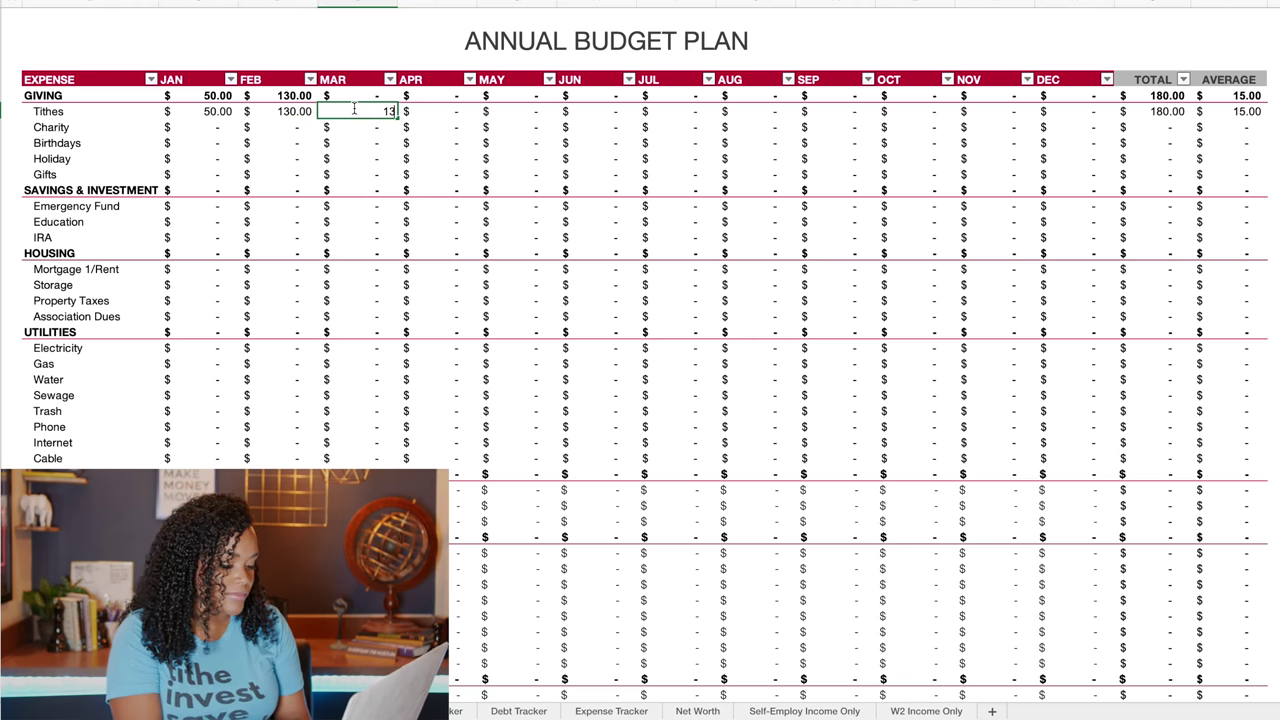
{"action": "type", "text": "0"}
{"action": "key", "text": "Return"}
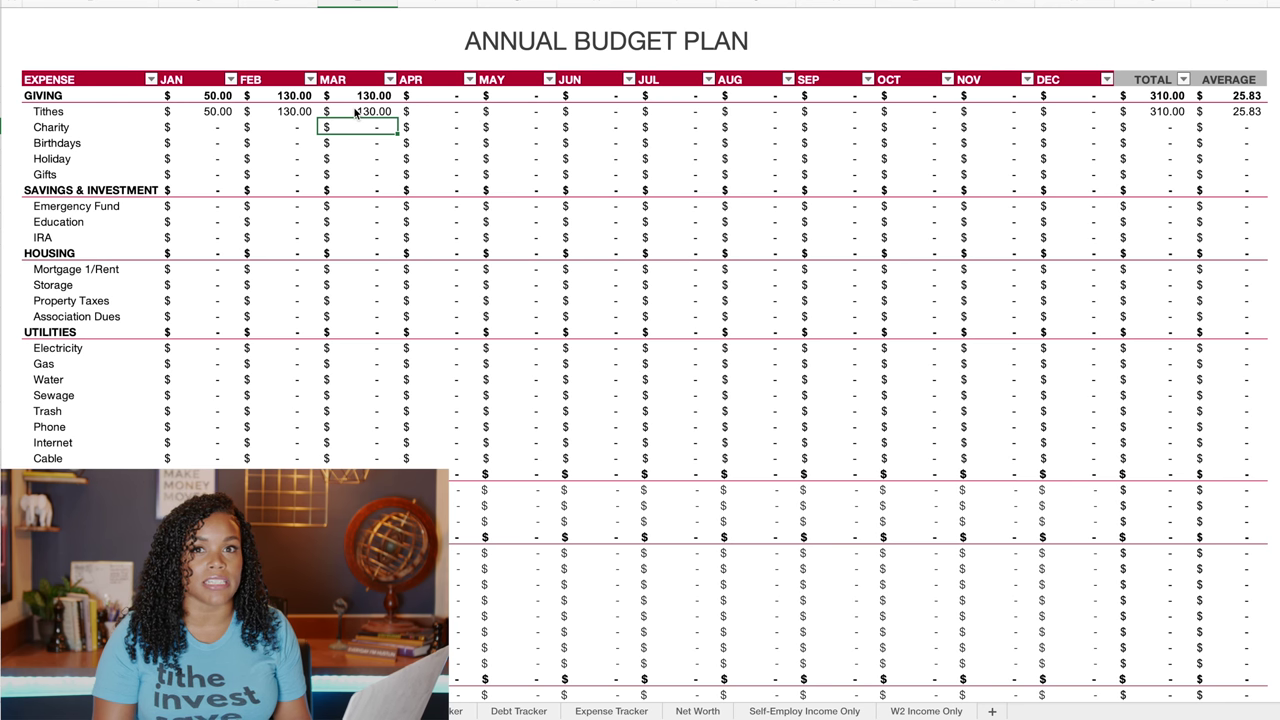
Set the April Tithes amount to 600 and fill it across through December
{"action": "left_click", "coordinate": [438, 112]}
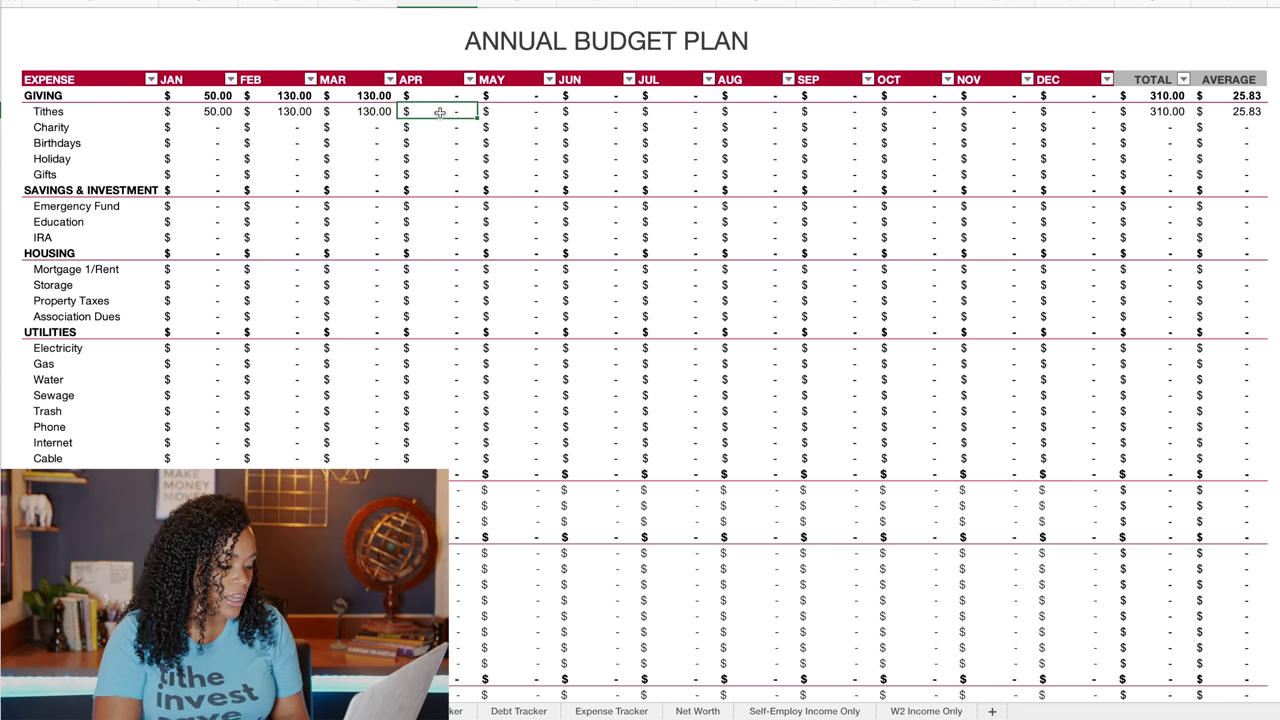
{"action": "type", "text": "600"}
{"action": "key", "text": "Return"}
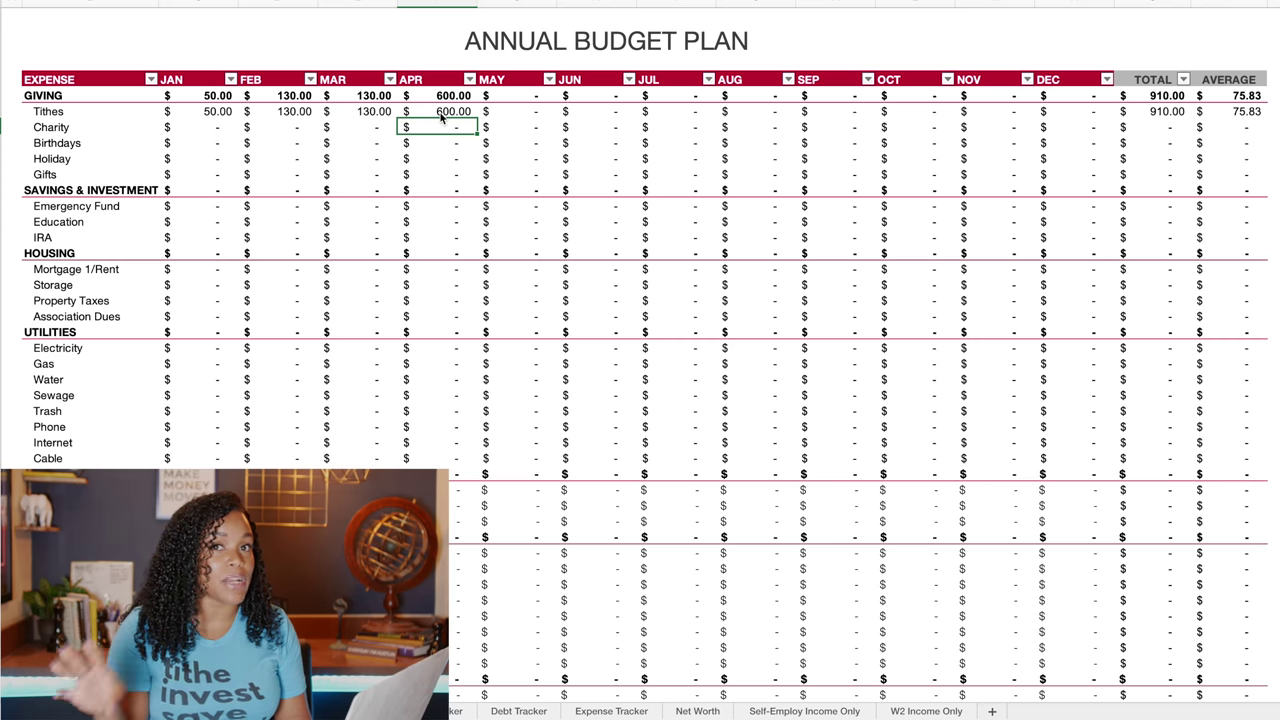
{"action": "left_click", "coordinate": [441, 113]}
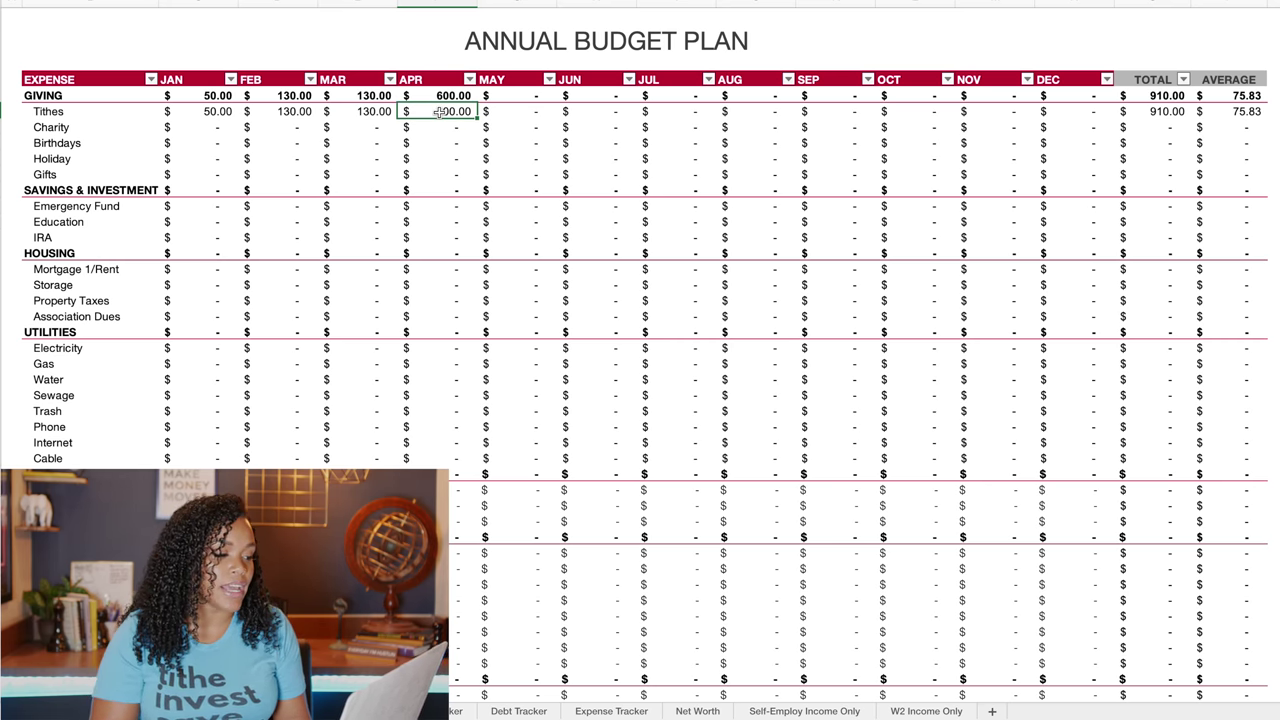
{"action": "left_click_drag", "start_coordinate": [477, 114], "coordinate": [1087, 122]}
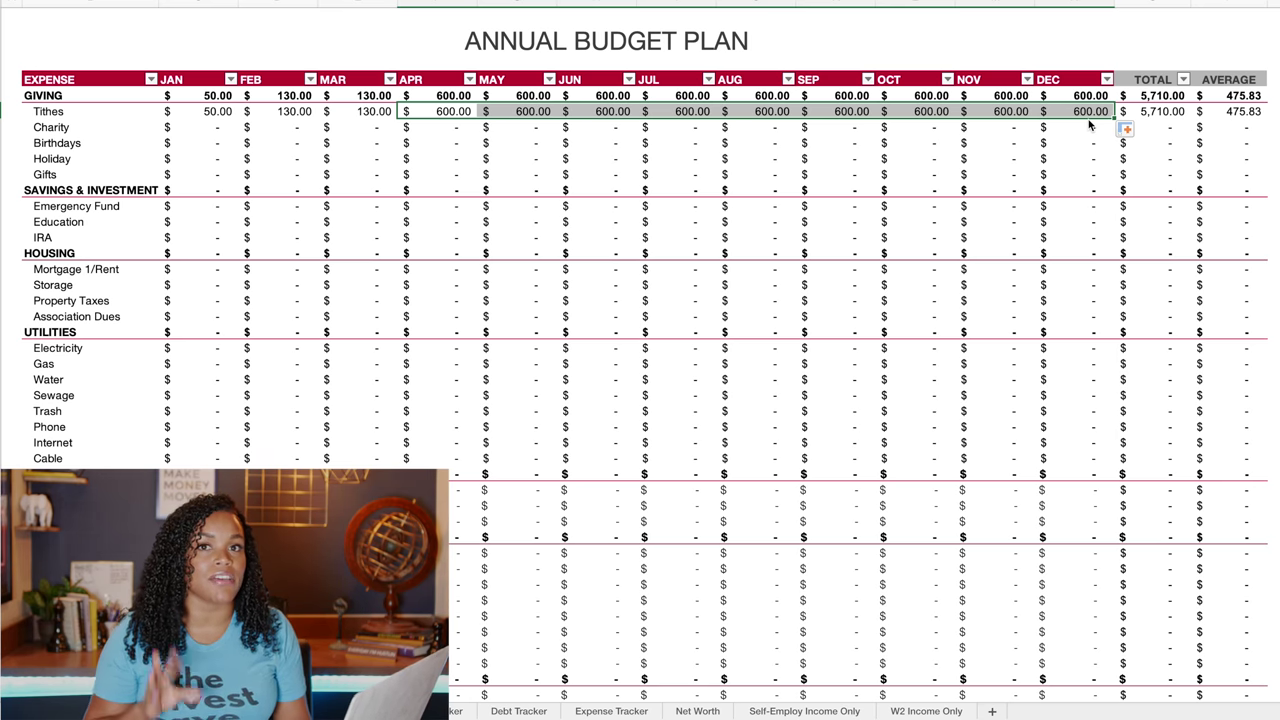
Enter Birthdays amounts of 75 for August, 50 for October, 100 for November and 50 for December
{"action": "left_click", "coordinate": [757, 145]}
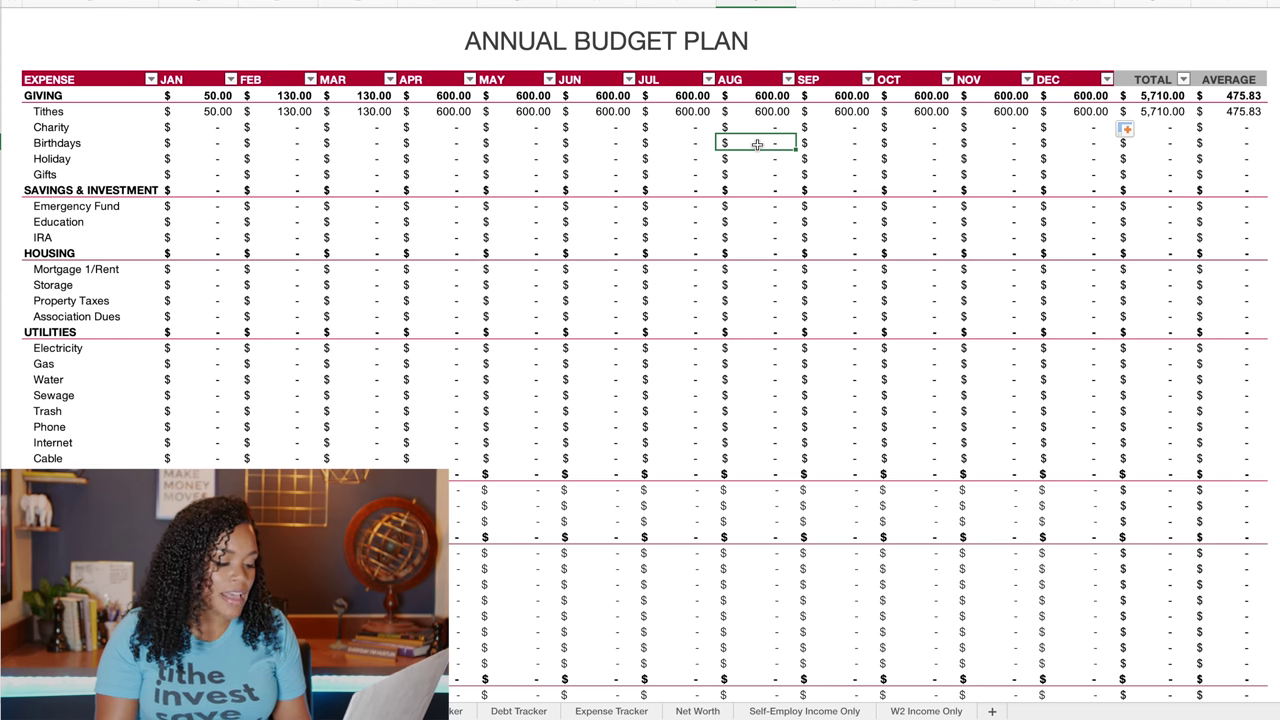
{"action": "type", "text": "75"}
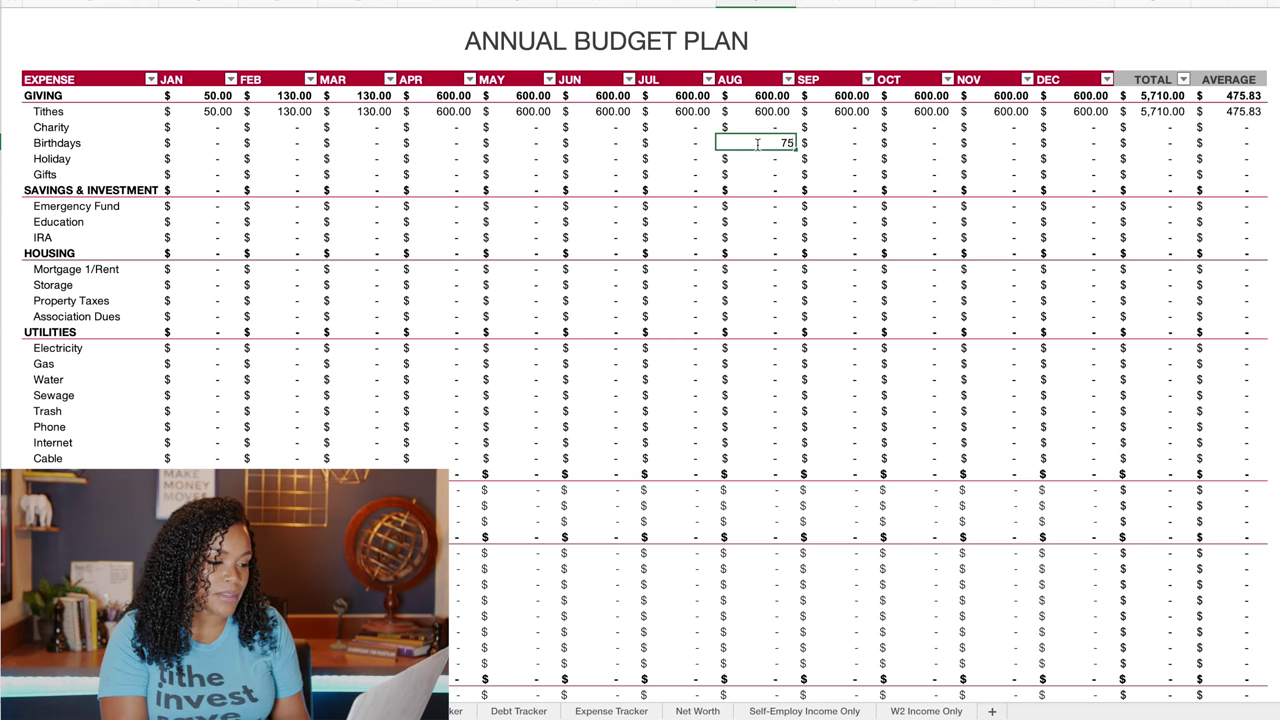
{"action": "key", "text": "Return"}
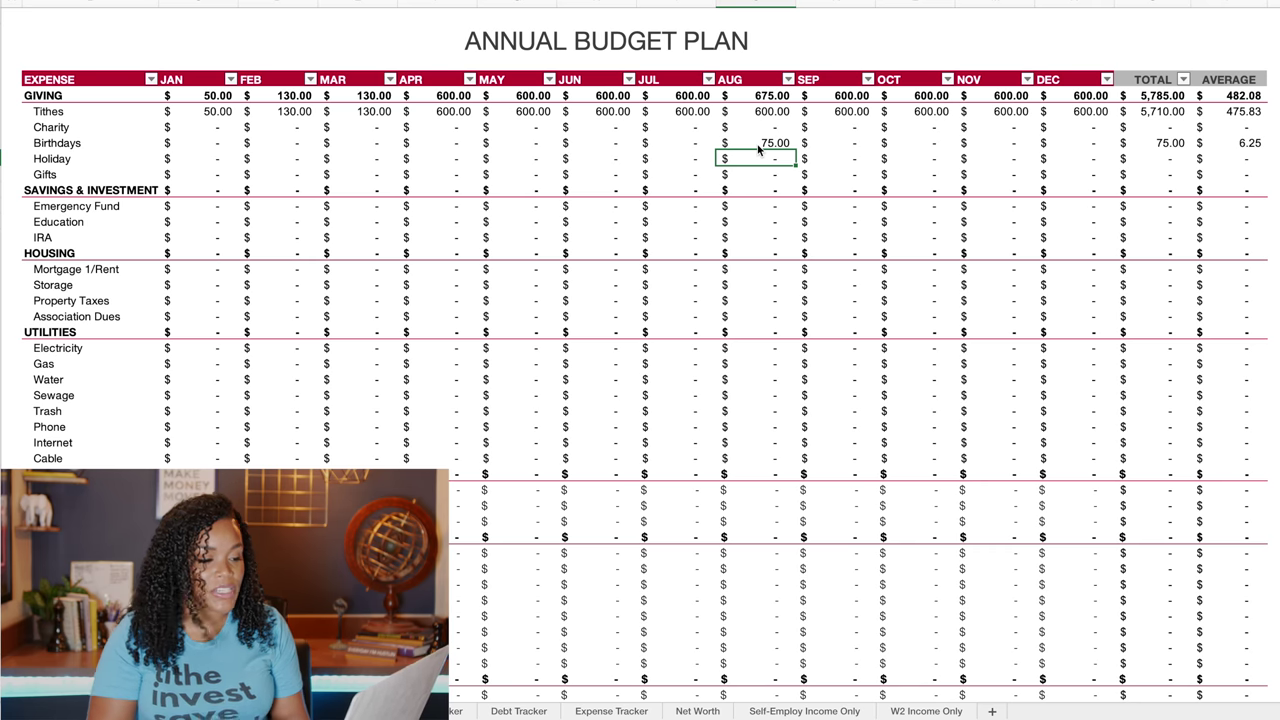
{"action": "left_click", "coordinate": [916, 145]}
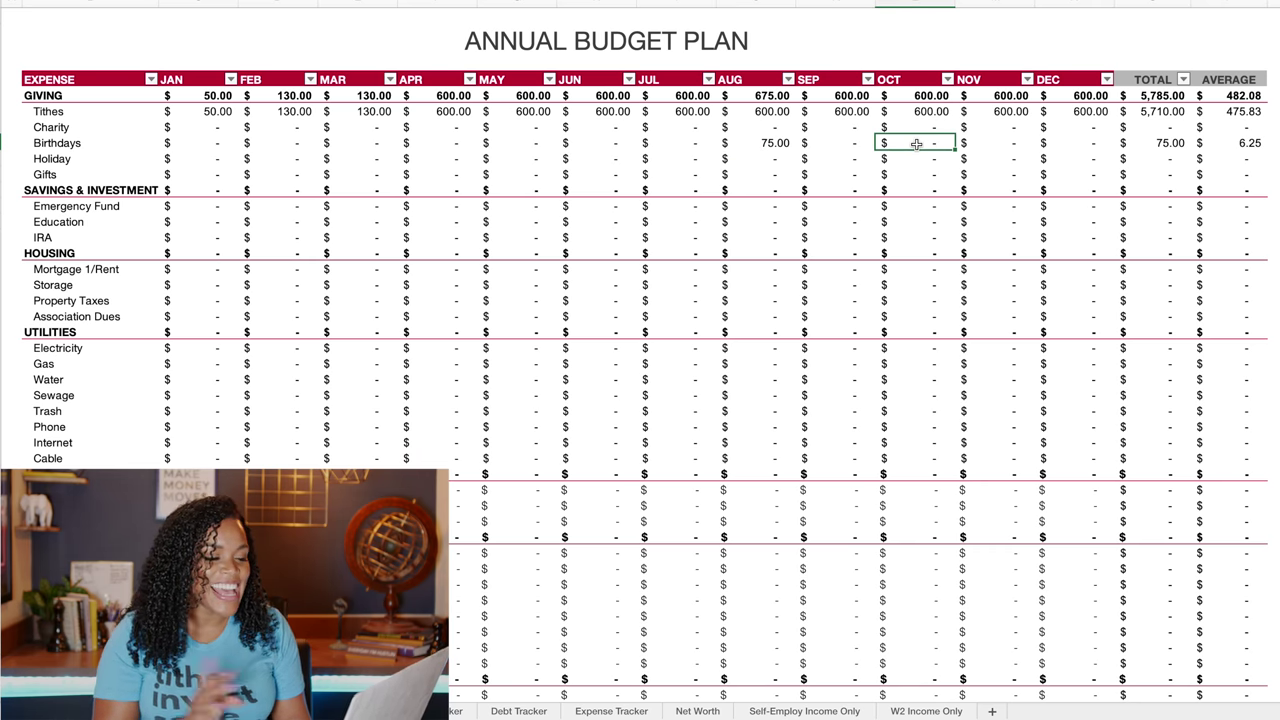
{"action": "type", "text": "50"}
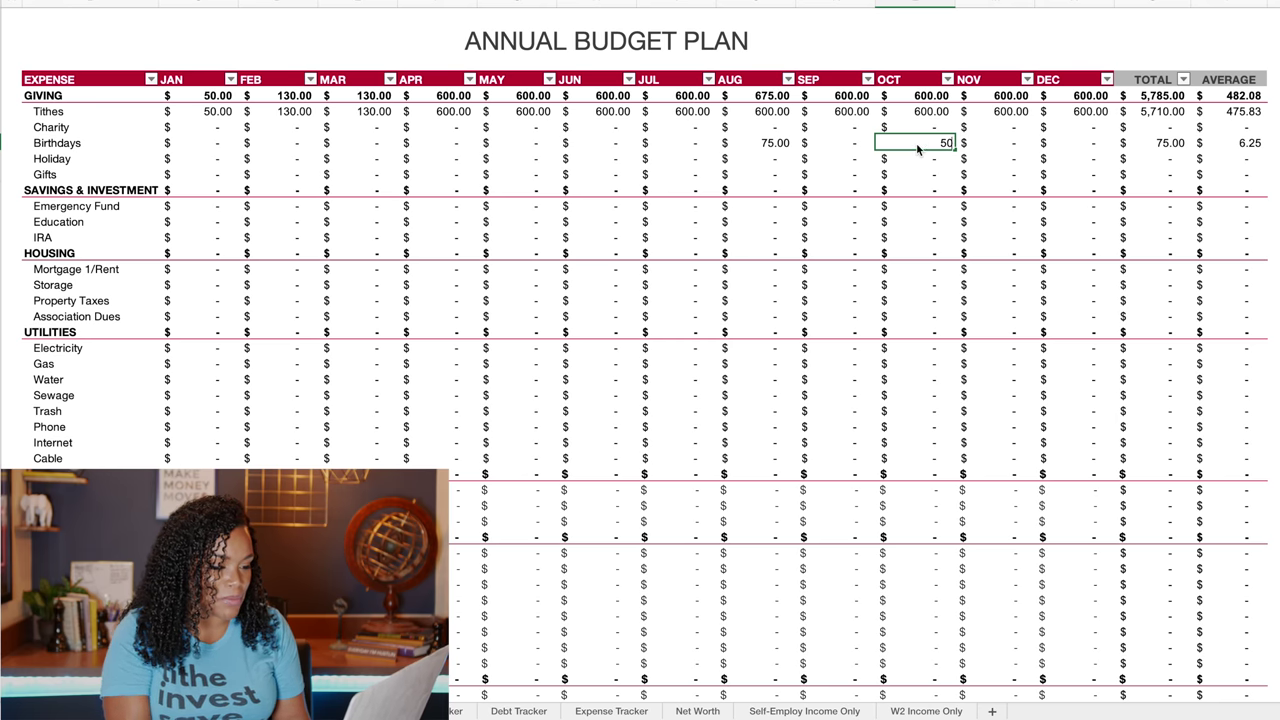
{"action": "key", "text": "Return"}
{"action": "left_click", "coordinate": [980, 142]}
{"action": "type", "text": "100"}
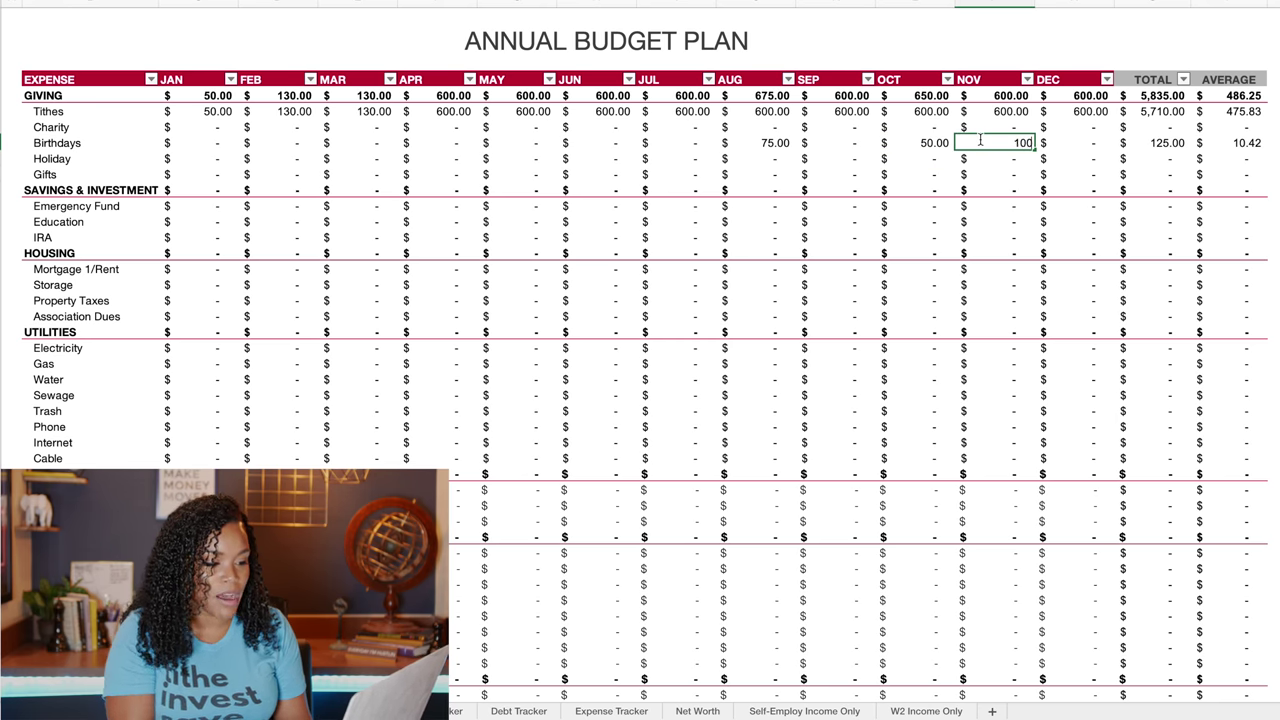
{"action": "key", "text": "Return"}
{"action": "left_click", "coordinate": [1071, 145]}
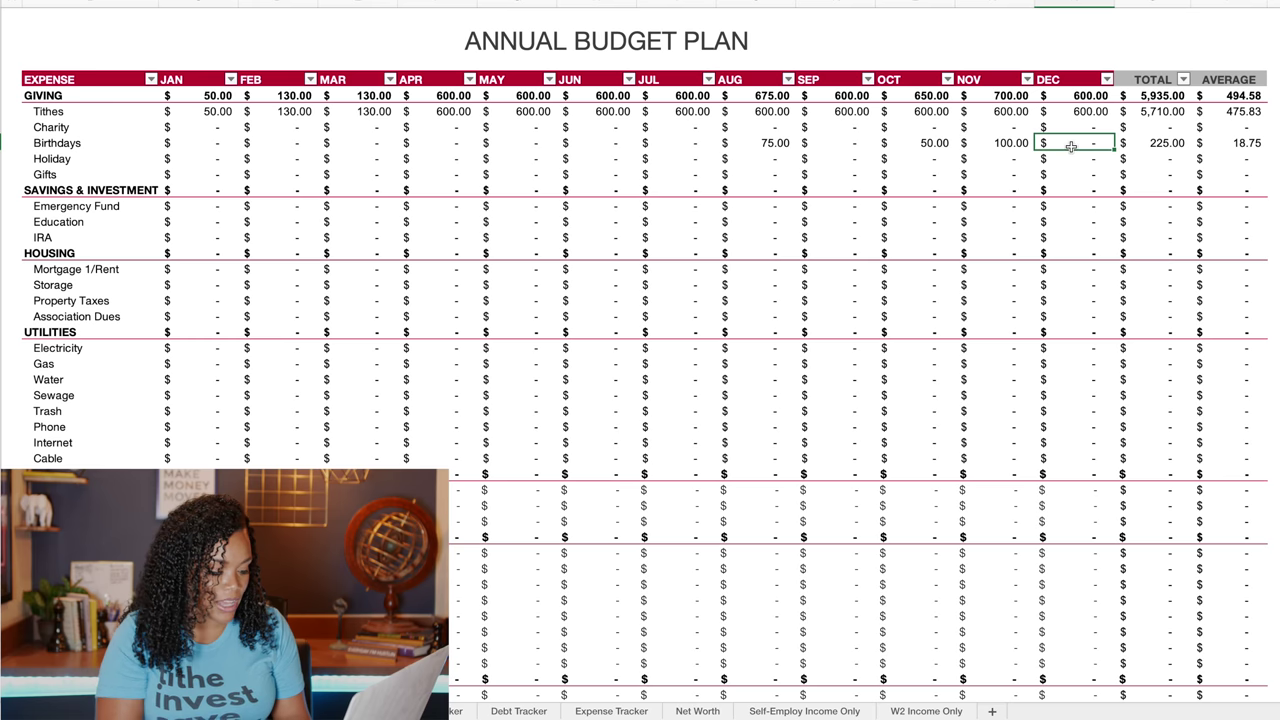
{"action": "type", "text": "50"}
{"action": "key", "text": "Return"}
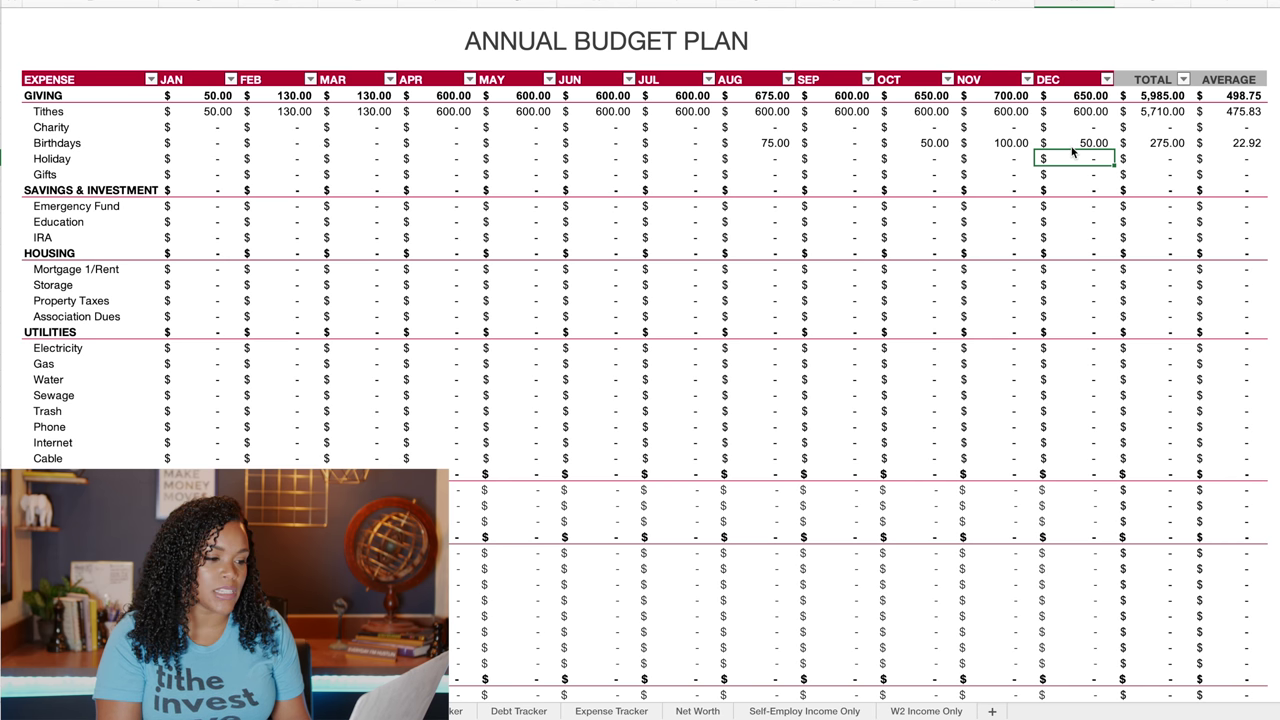
Budget 100 for Holiday in November and 500 for Gifts in December
{"action": "left_click", "coordinate": [1002, 160]}
{"action": "type", "text": "100"}
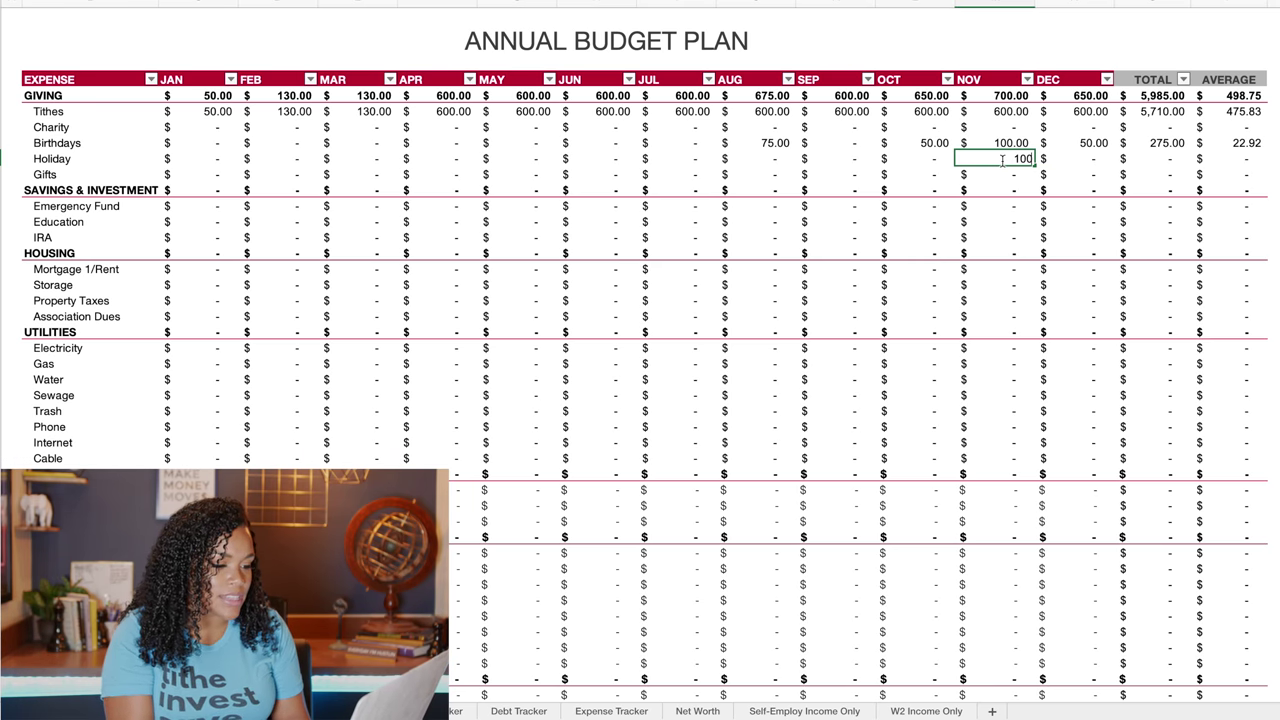
{"action": "key", "text": "Return"}
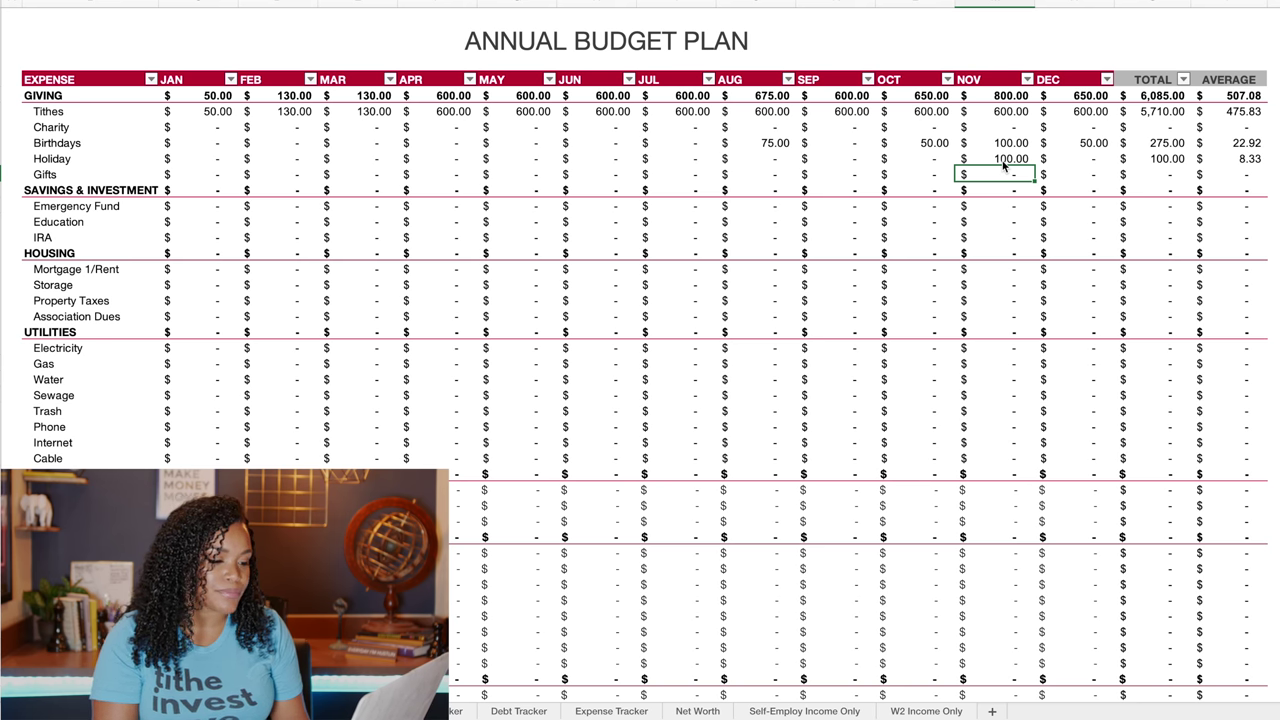
{"action": "left_click", "coordinate": [1092, 174]}
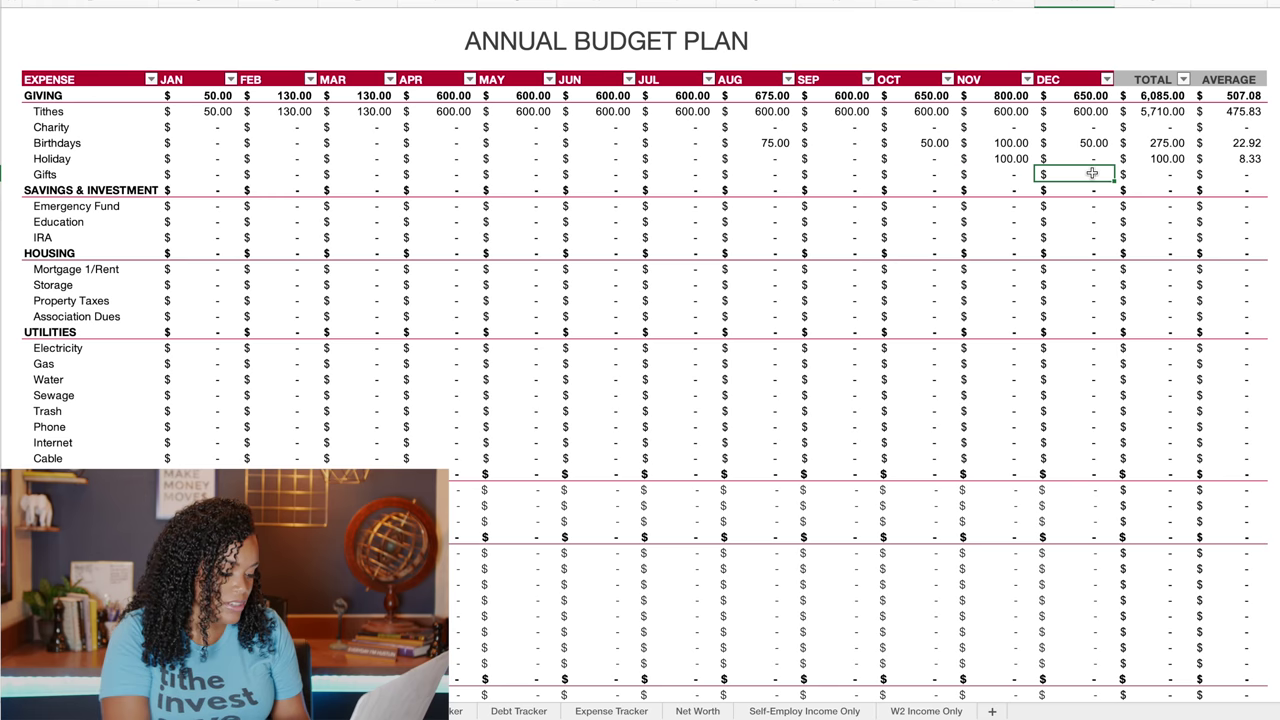
{"action": "type", "text": "500"}
{"action": "key", "text": "Return"}
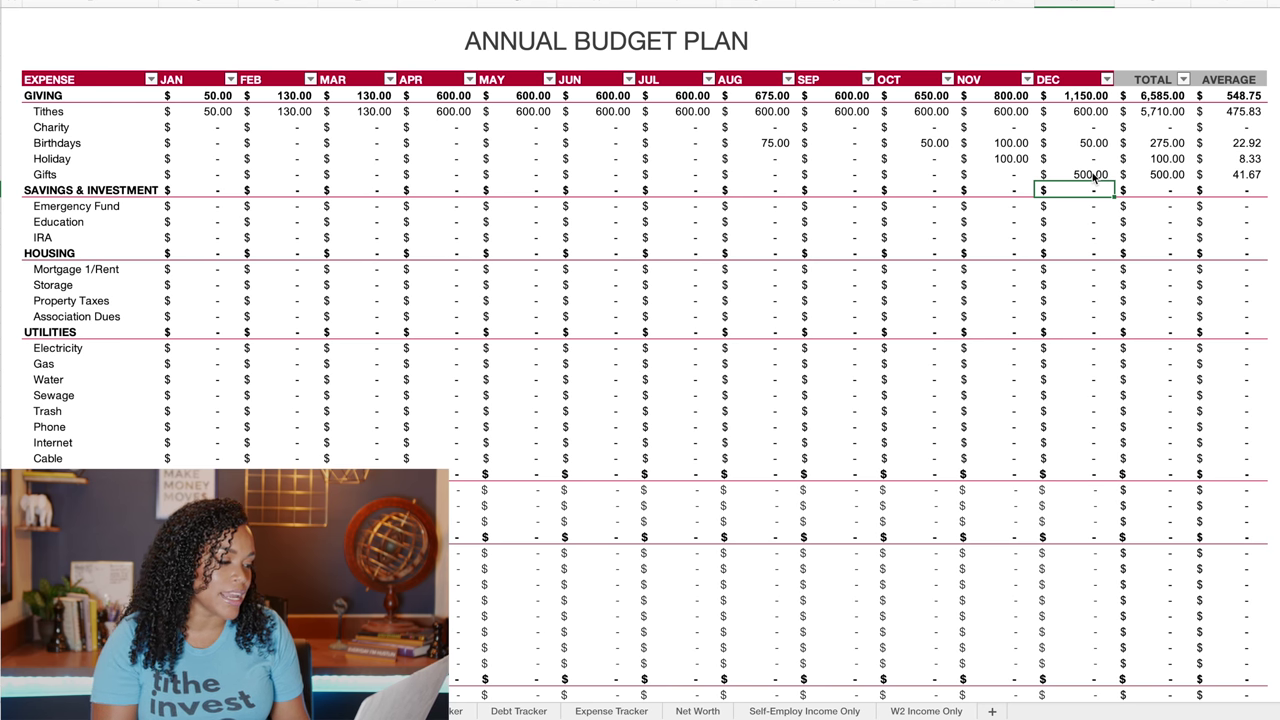
Enter an Emergency Fund contribution of 1000 for April under Savings & Investment
{"action": "left_click", "coordinate": [435, 205]}
{"action": "type", "text": "1,00"}
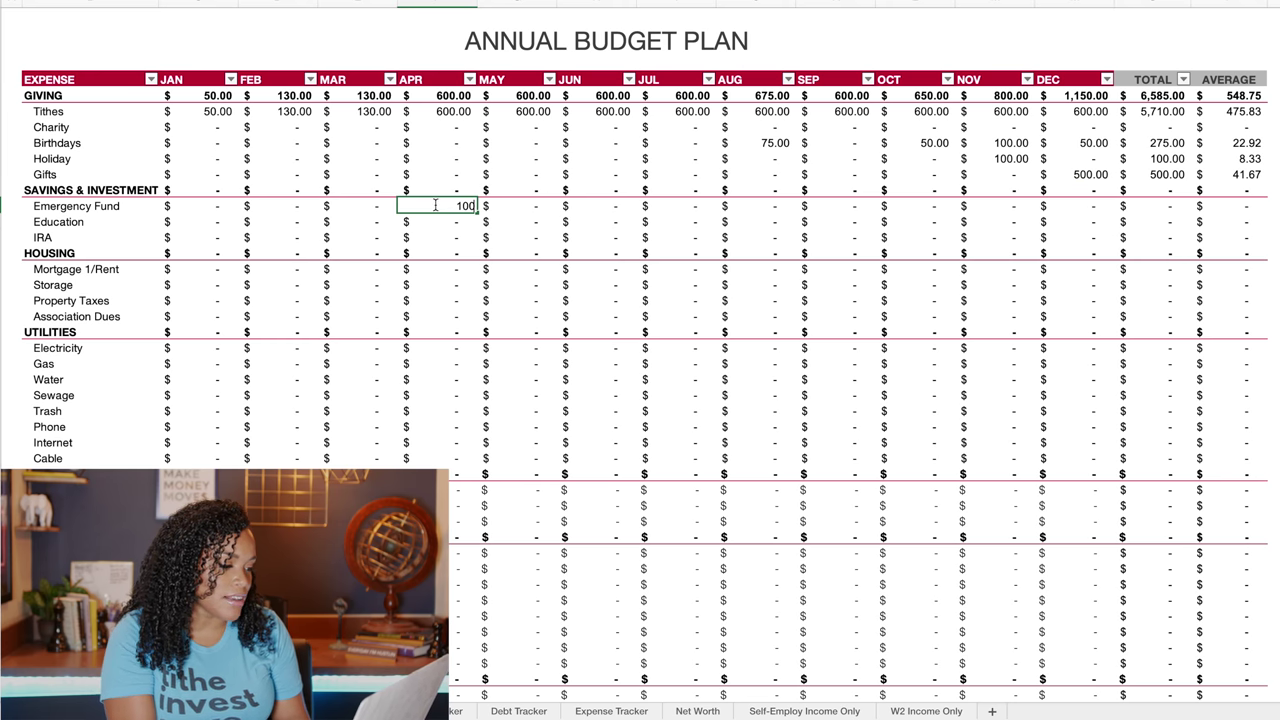
{"action": "type", "text": "0"}
{"action": "key", "text": "Return"}
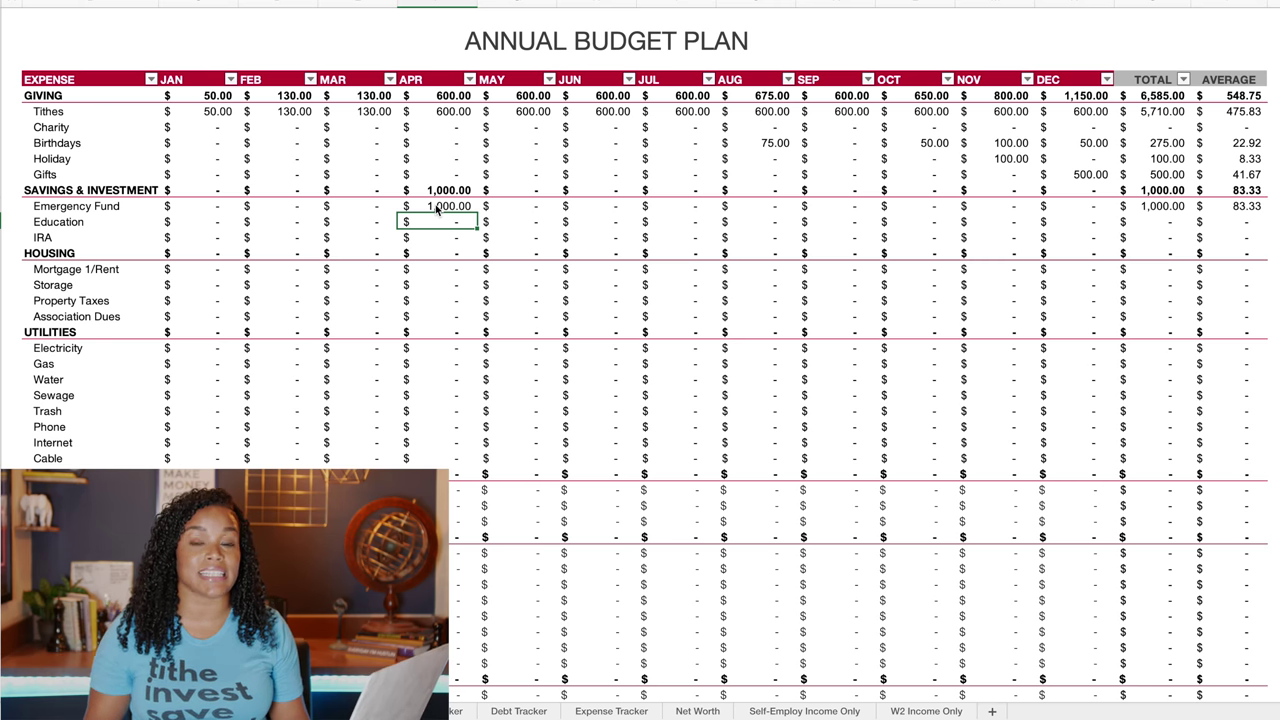
Set the January IRA contribution to 500 and fill it across through December
{"action": "left_click", "coordinate": [195, 252]}
{"action": "left_click", "coordinate": [191, 238]}
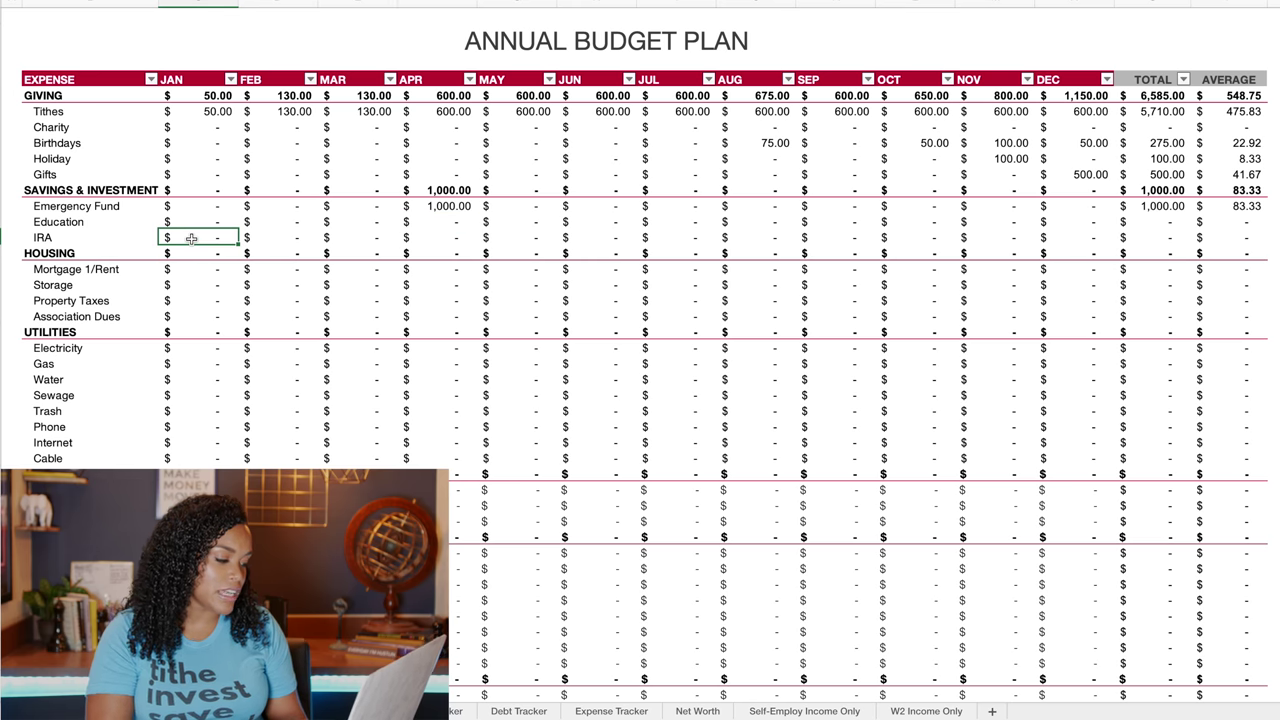
{"action": "type", "text": "500"}
{"action": "key", "text": "Return"}
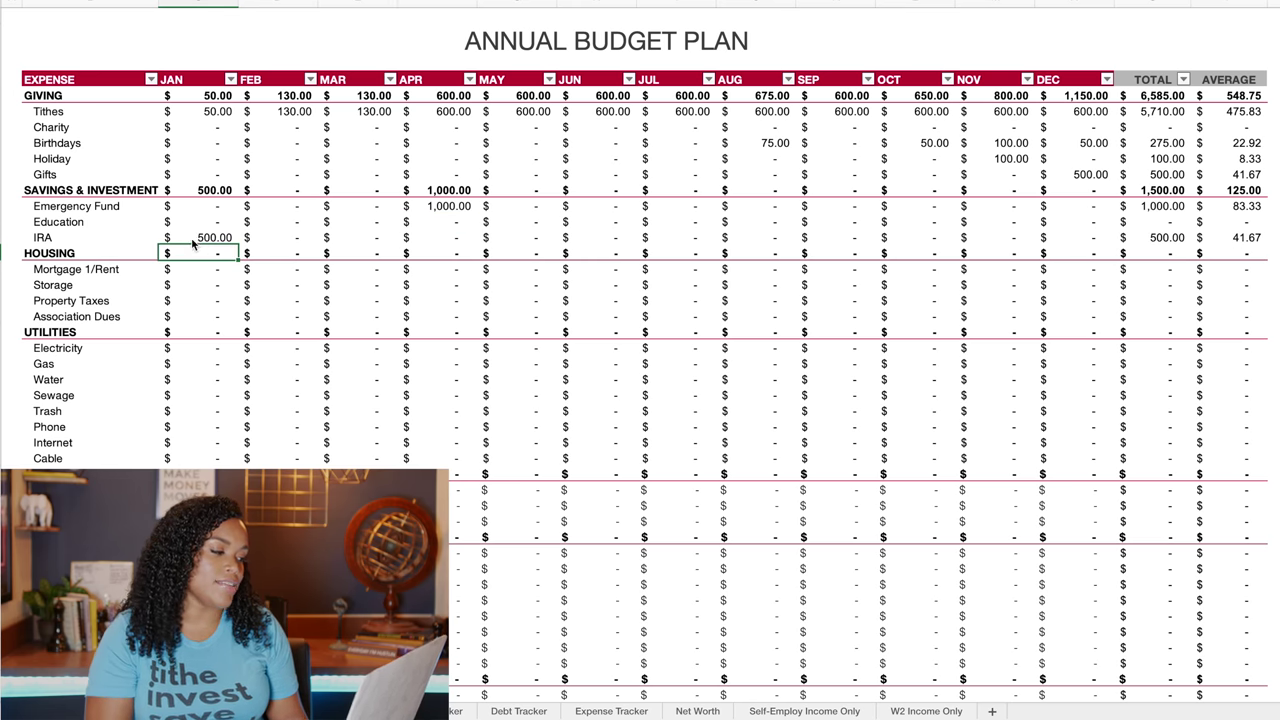
{"action": "left_click", "coordinate": [200, 240]}
{"action": "left_click_drag", "start_coordinate": [238, 245], "coordinate": [1091, 252]}
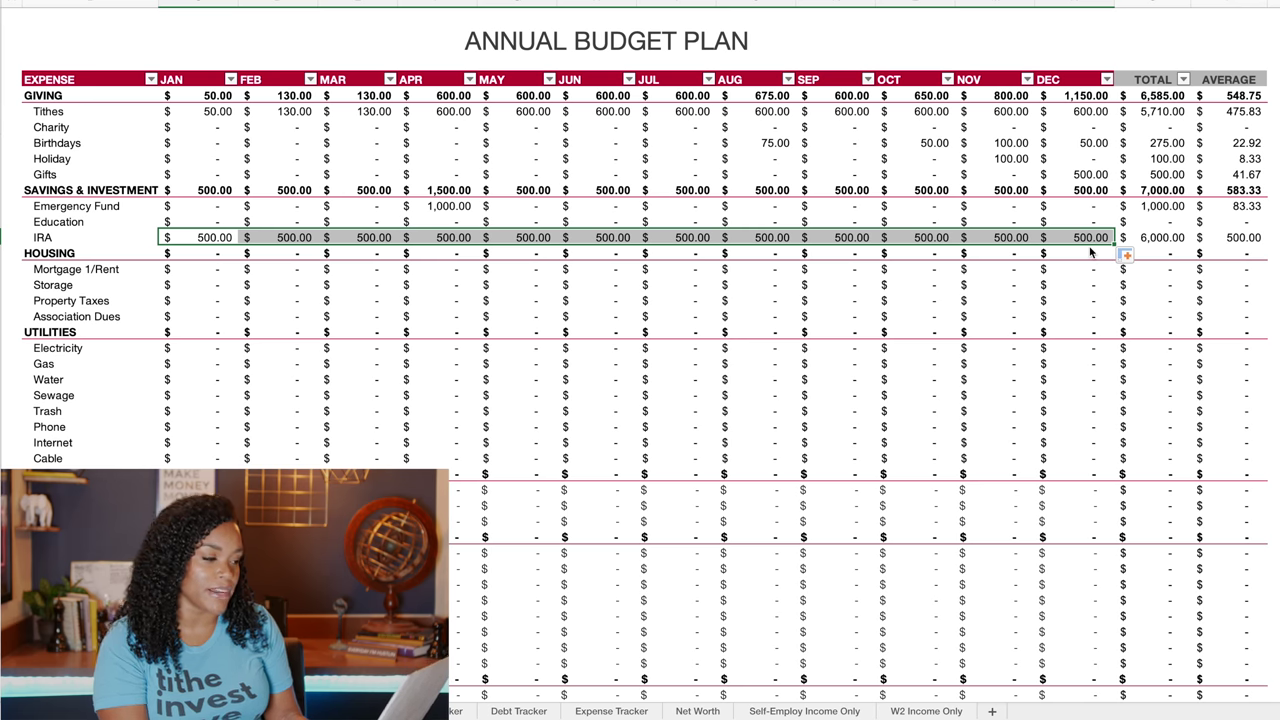
Set the May Mortgage 1/Rent amount to 1,000 and fill it across through December
{"action": "left_click", "coordinate": [534, 275]}
{"action": "type", "text": "1,000"}
{"action": "key", "text": "Return"}
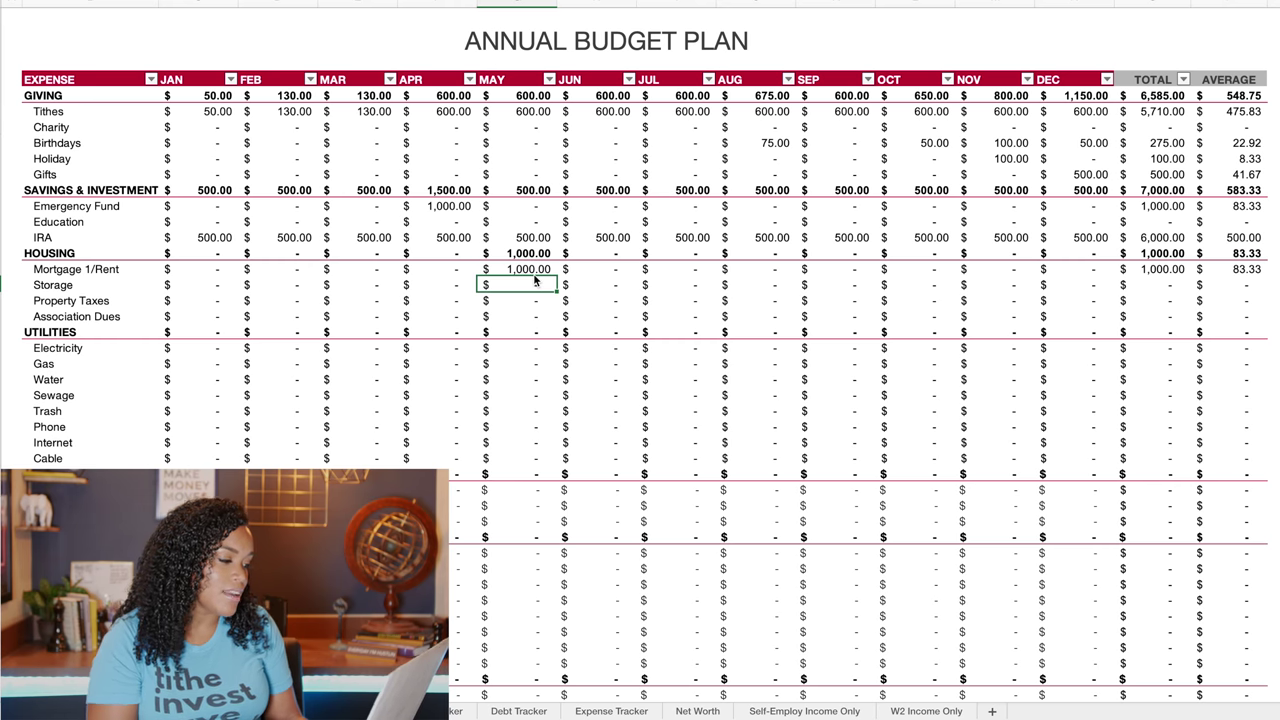
{"action": "left_click", "coordinate": [534, 267]}
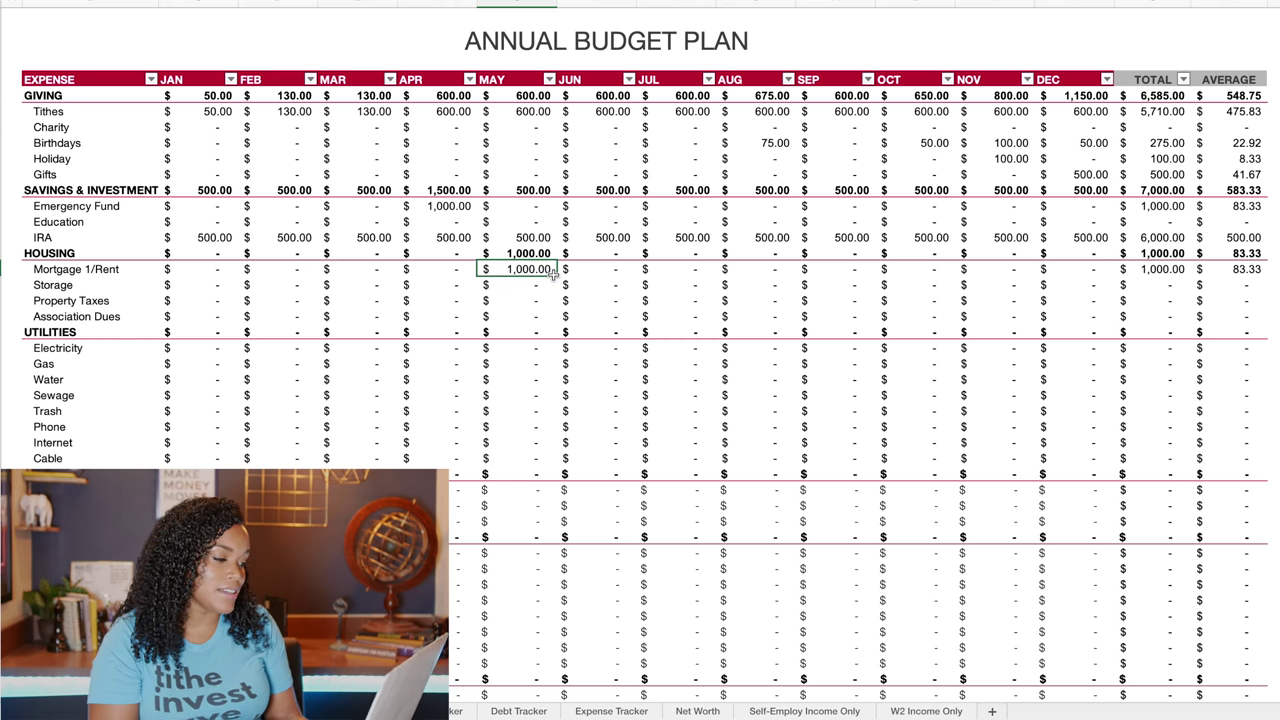
{"action": "left_click_drag", "start_coordinate": [555, 276], "coordinate": [1093, 268]}
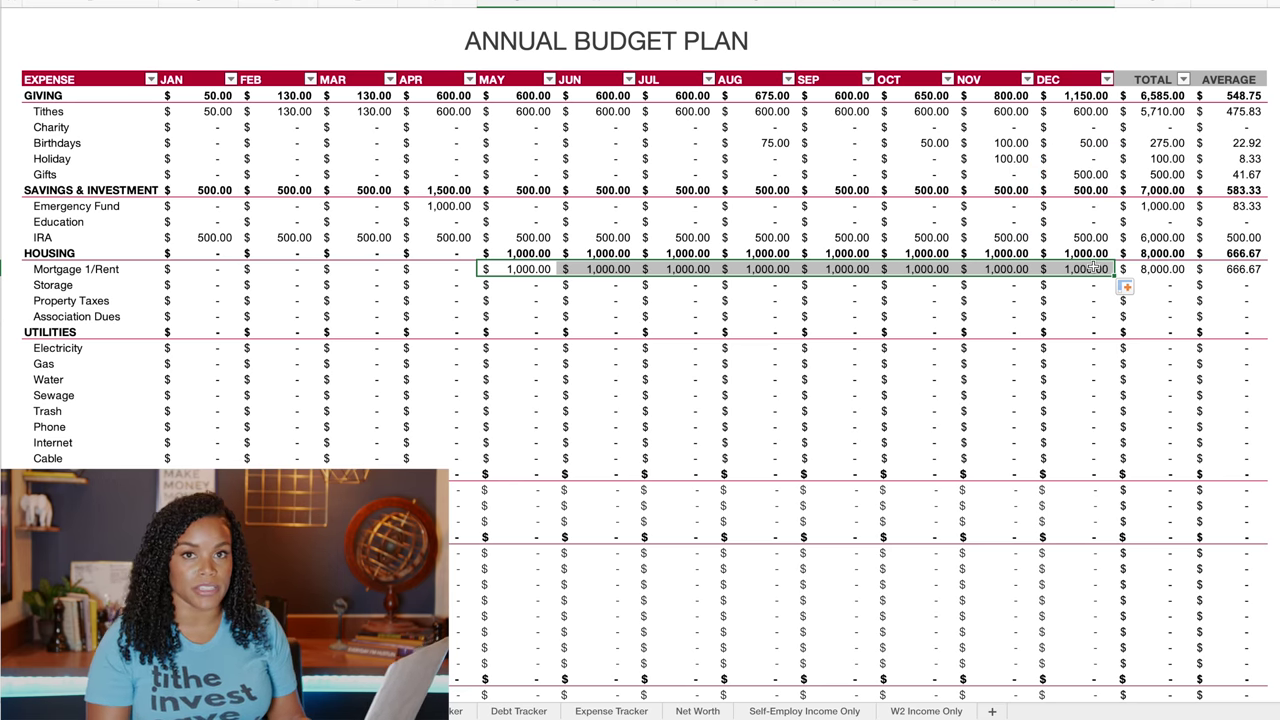
Enter a Storage cost of 88 for January under Housing
{"action": "left_click", "coordinate": [206, 288]}
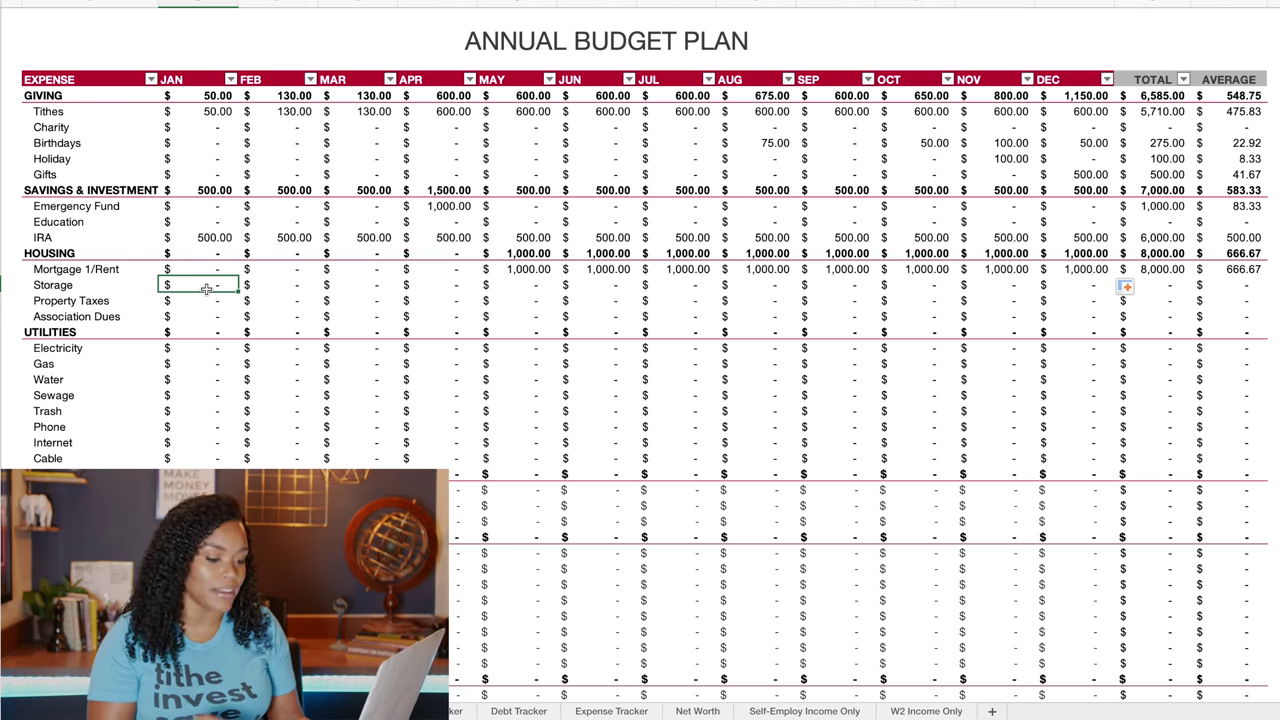
{"action": "type", "text": "88"}
{"action": "key", "text": "Return"}
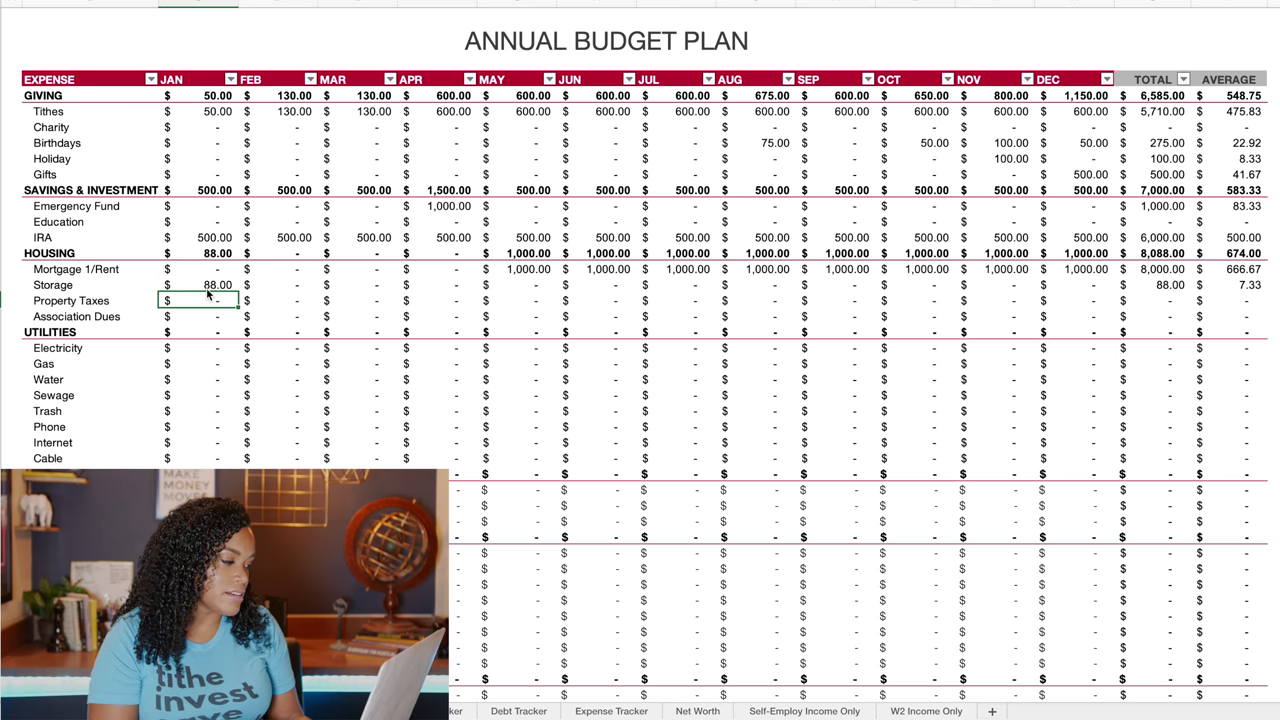
Fill the January Storage cost of 88 across through April under Housing
{"action": "left_click", "coordinate": [212, 286]}
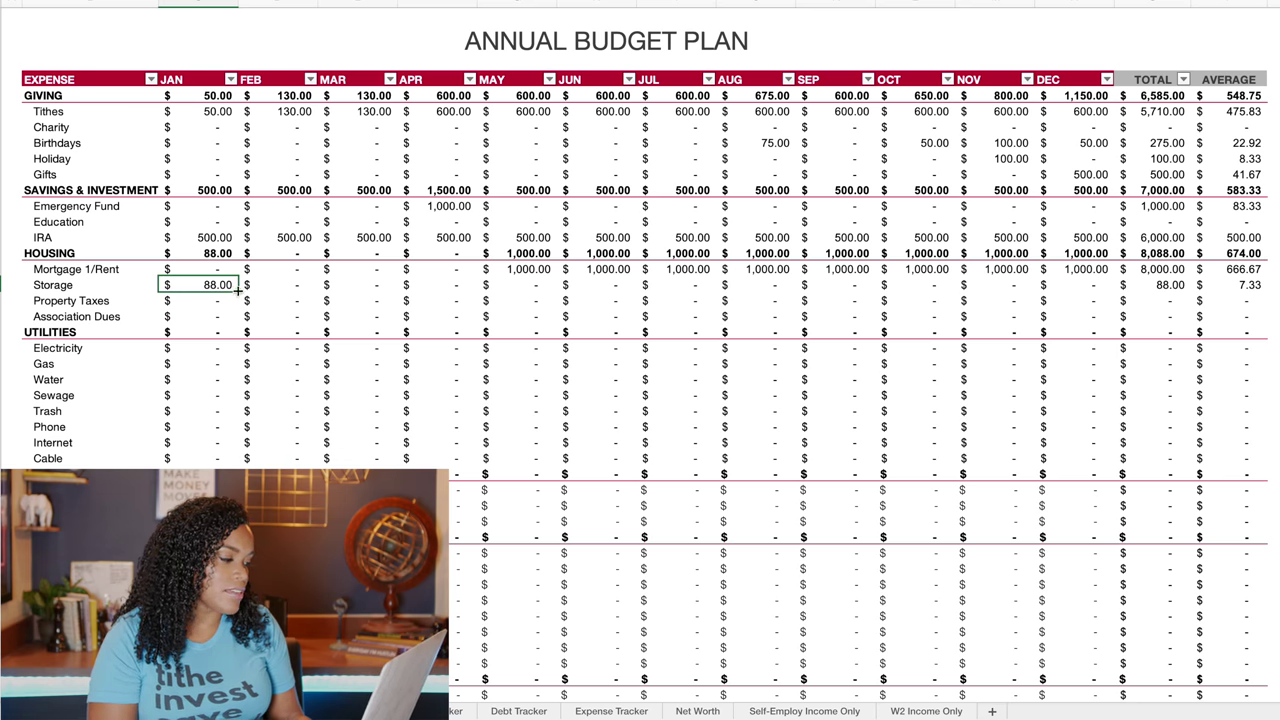
{"action": "left_click_drag", "start_coordinate": [242, 290], "coordinate": [467, 314]}
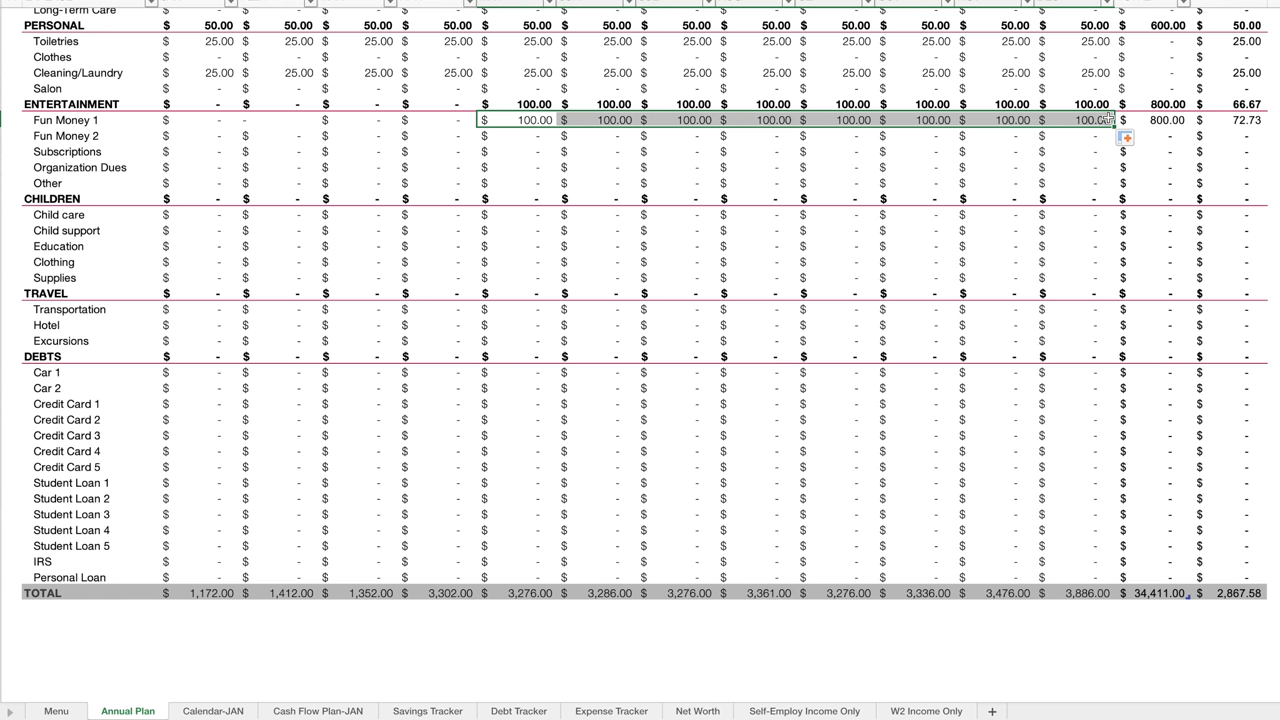
Under Travel, enter 200 for Transportation and 150 for Hotel in March, and 250 for Excursions in May
{"action": "left_click", "coordinate": [366, 309]}
{"action": "type", "text": "200"}
{"action": "key", "text": "Return"}
{"action": "type", "text": "150"}
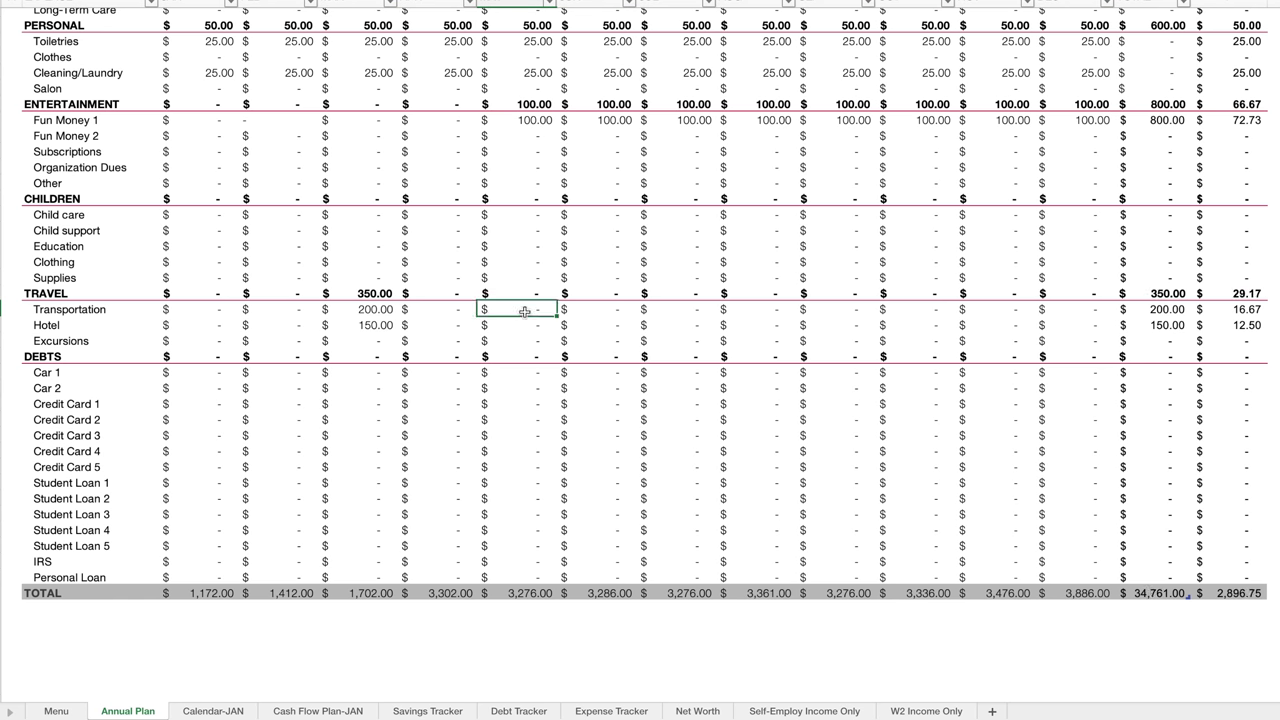
{"action": "left_click", "coordinate": [520, 341]}
{"action": "type", "text": "250"}
Enter the December travel costs: 900 for Transportation, 600 for Hotel and 750 for Excursions
{"action": "left_click", "coordinate": [1075, 309]}
{"action": "type", "text": "900600"}
{"action": "key", "text": "Return"}
{"action": "type", "text": "750"}
{"action": "key", "text": "Return"}
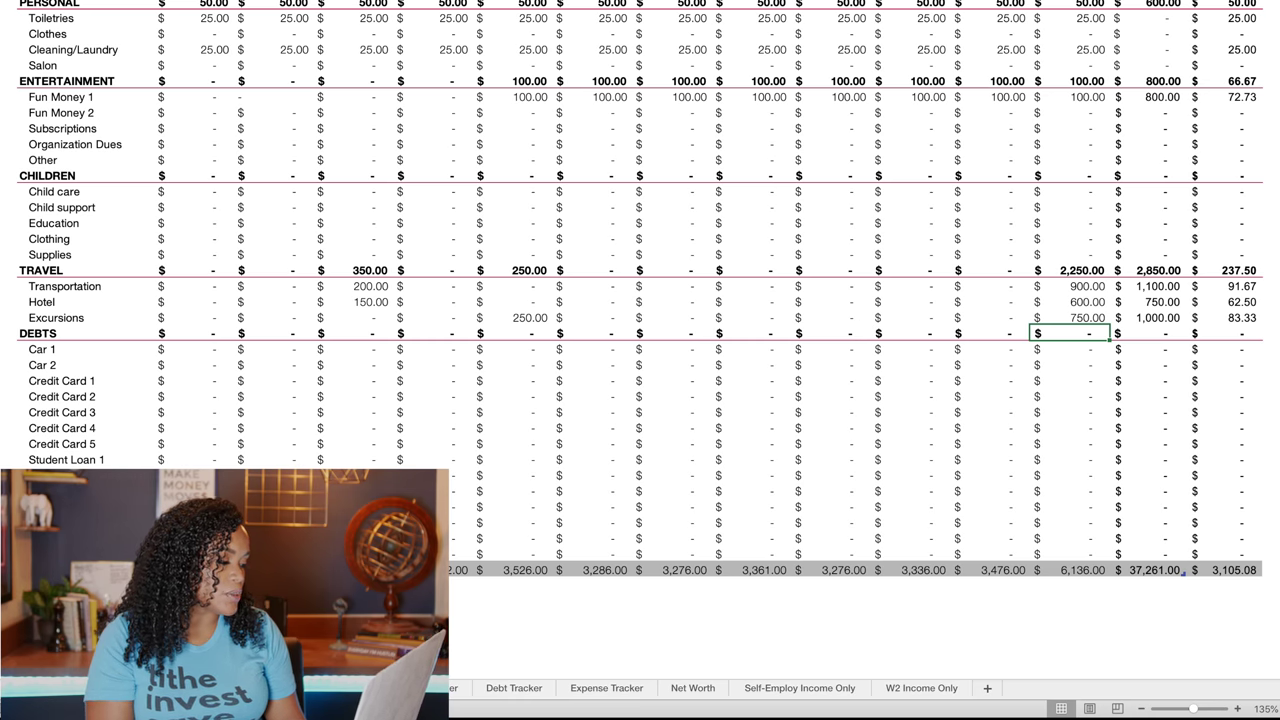
Set the January Student Loan 1 payment to 250 under Debts and fill it across through April
{"action": "left_click", "coordinate": [192, 458]}
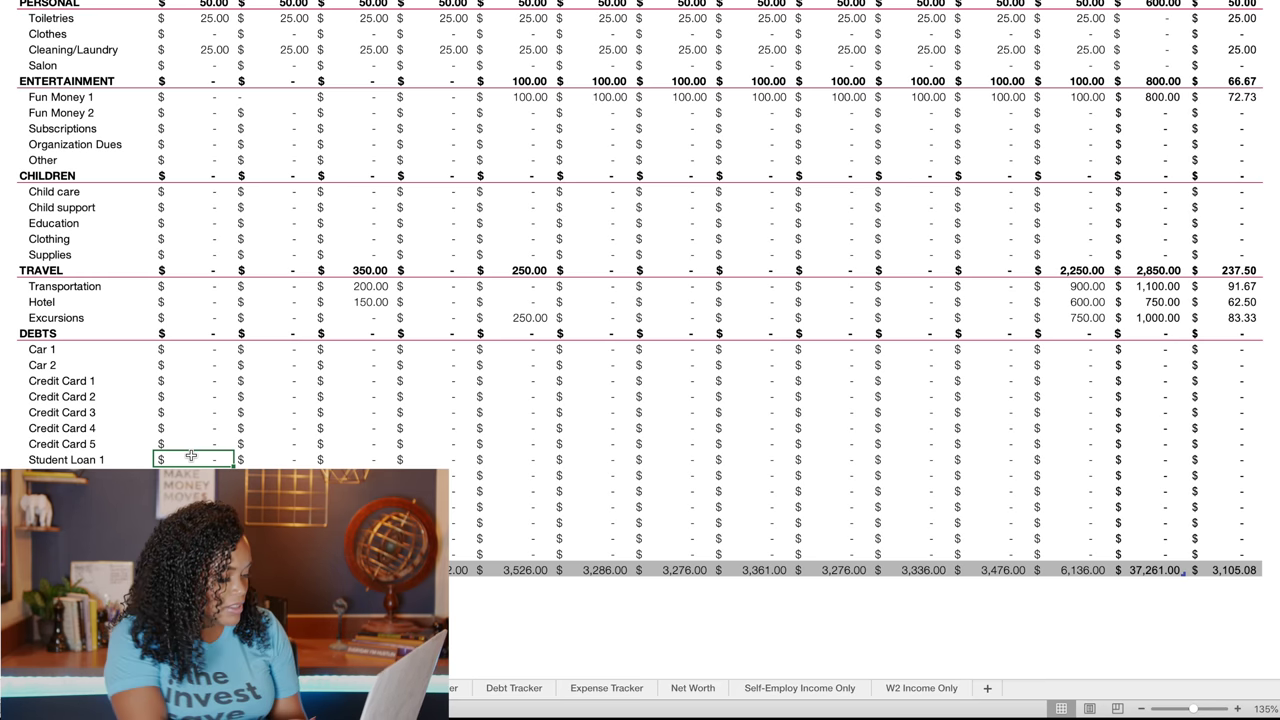
{"action": "type", "text": "50"}
{"action": "key", "text": "Return"}
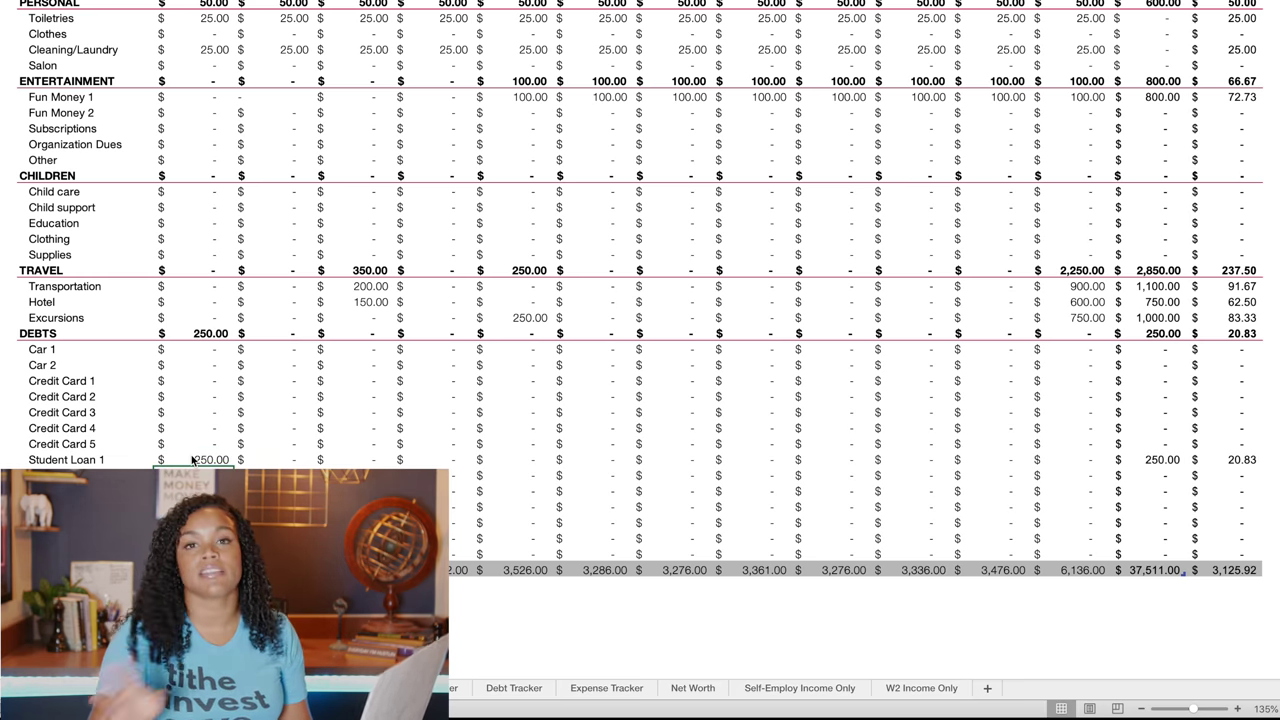
{"action": "left_click", "coordinate": [193, 459]}
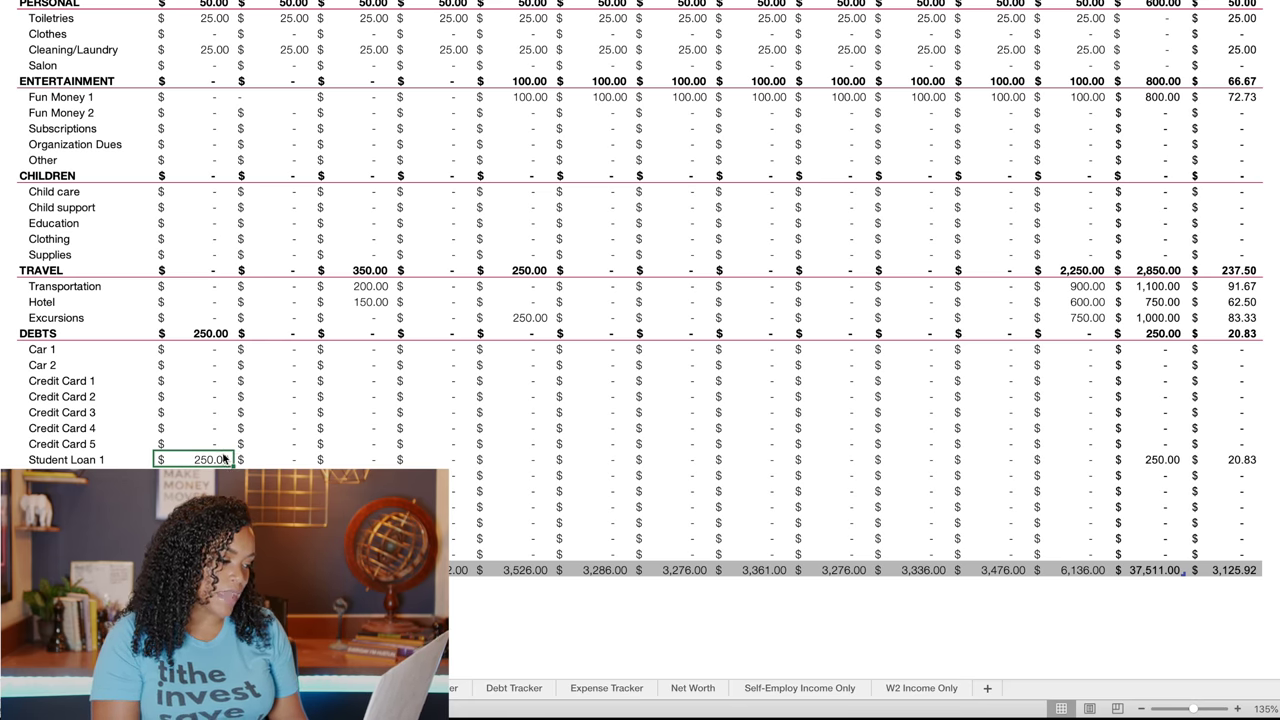
{"action": "left_click_drag", "start_coordinate": [231, 463], "coordinate": [455, 447]}
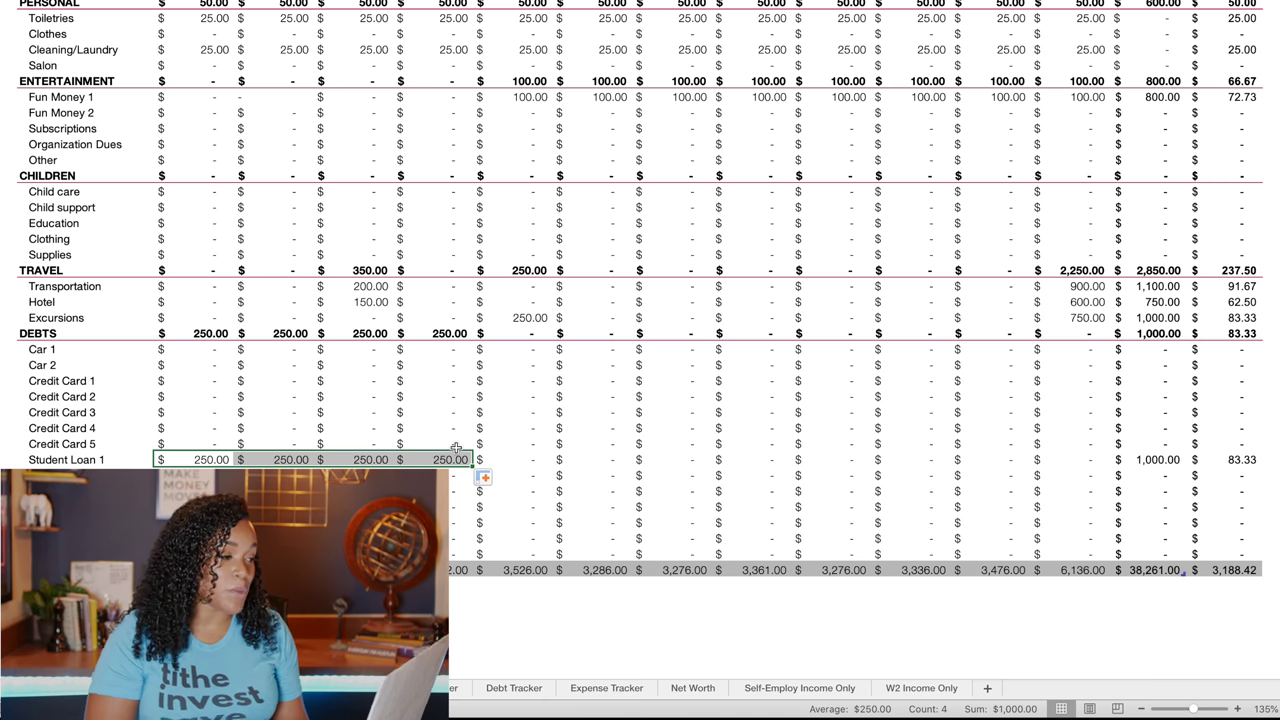
Open the calculator widget in the Mac's sidebar and subtract 5 from 12
{"action": "scroll", "coordinate": [1270, 360], "scroll_direction": "right", "scroll_amount": 5}
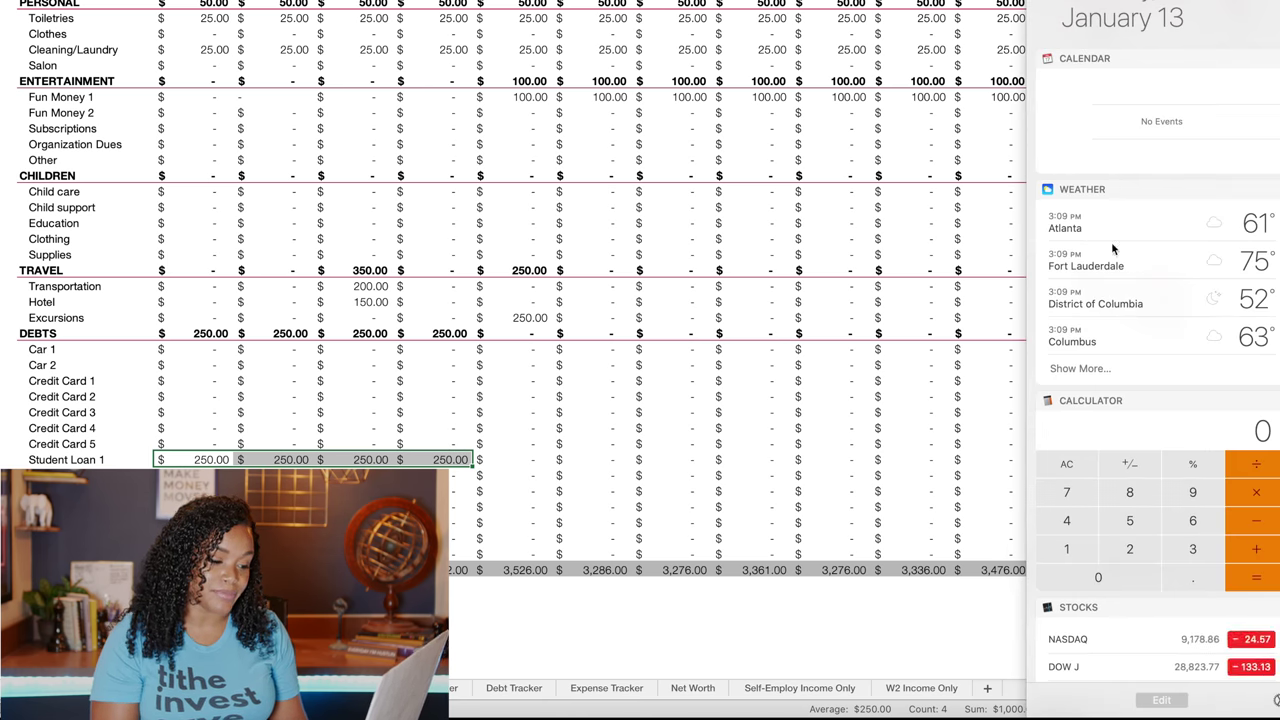
{"action": "left_click", "coordinate": [1062, 549]}
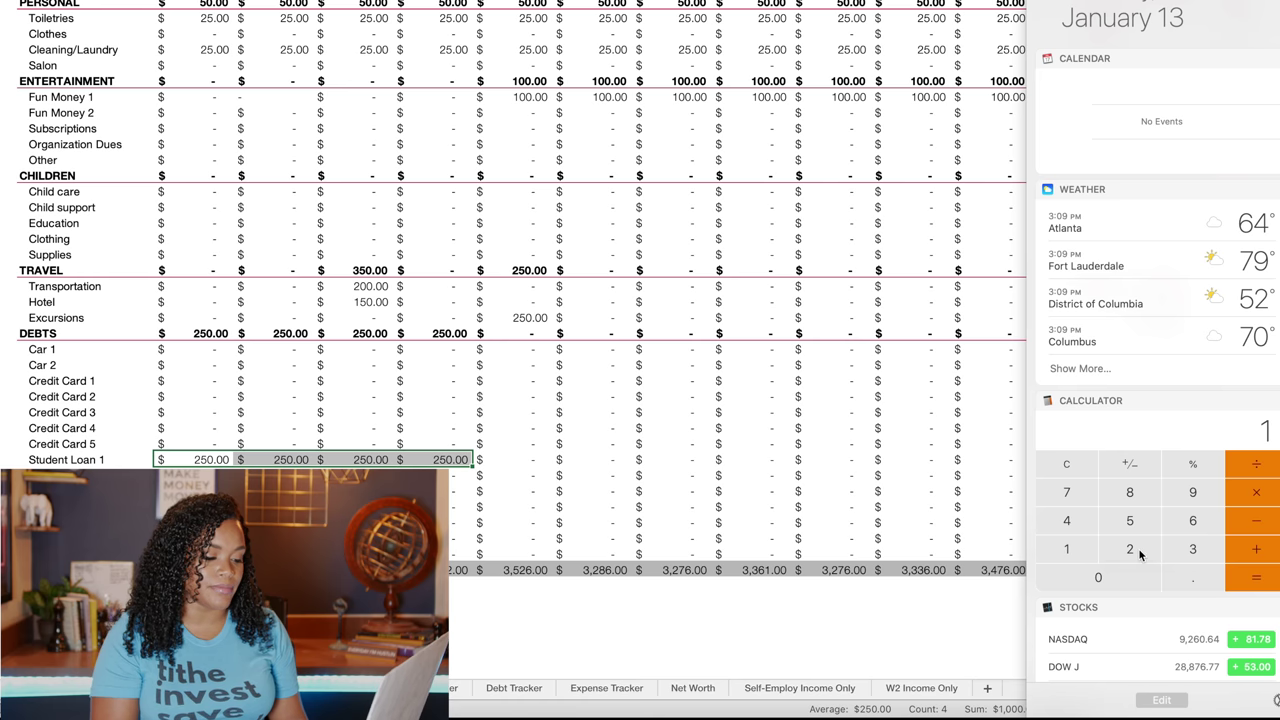
{"action": "left_click", "coordinate": [1138, 549]}
{"action": "left_click", "coordinate": [1256, 521]}
{"action": "left_click", "coordinate": [1155, 521]}
{"action": "left_click", "coordinate": [1256, 577]}
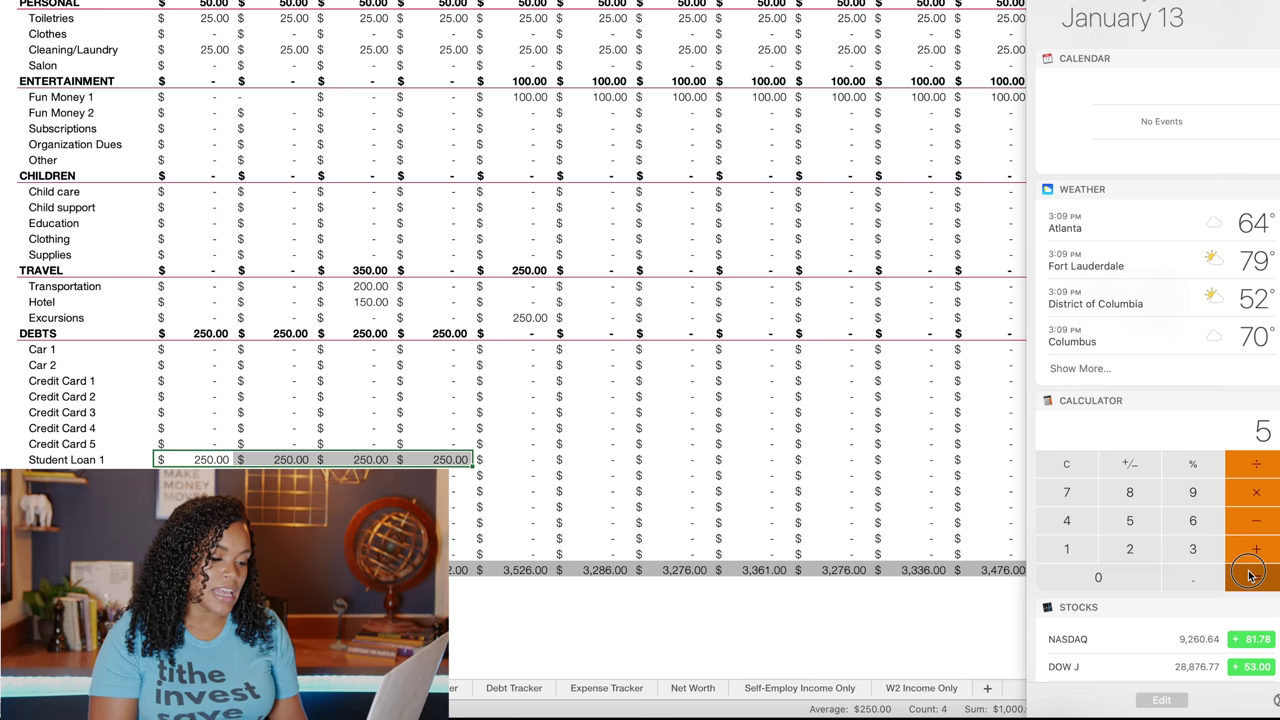
Divide 24,000 by 7 in the calculator, clear the result and enter 35
{"action": "left_click", "coordinate": [1066, 464]}
{"action": "left_click", "coordinate": [1130, 548]}
{"action": "left_click", "coordinate": [1079, 529]}
{"action": "left_click", "coordinate": [1099, 574]}
{"action": "left_click", "coordinate": [1099, 574]}
{"action": "left_click", "coordinate": [1099, 574]}
{"action": "left_click", "coordinate": [1241, 463]}
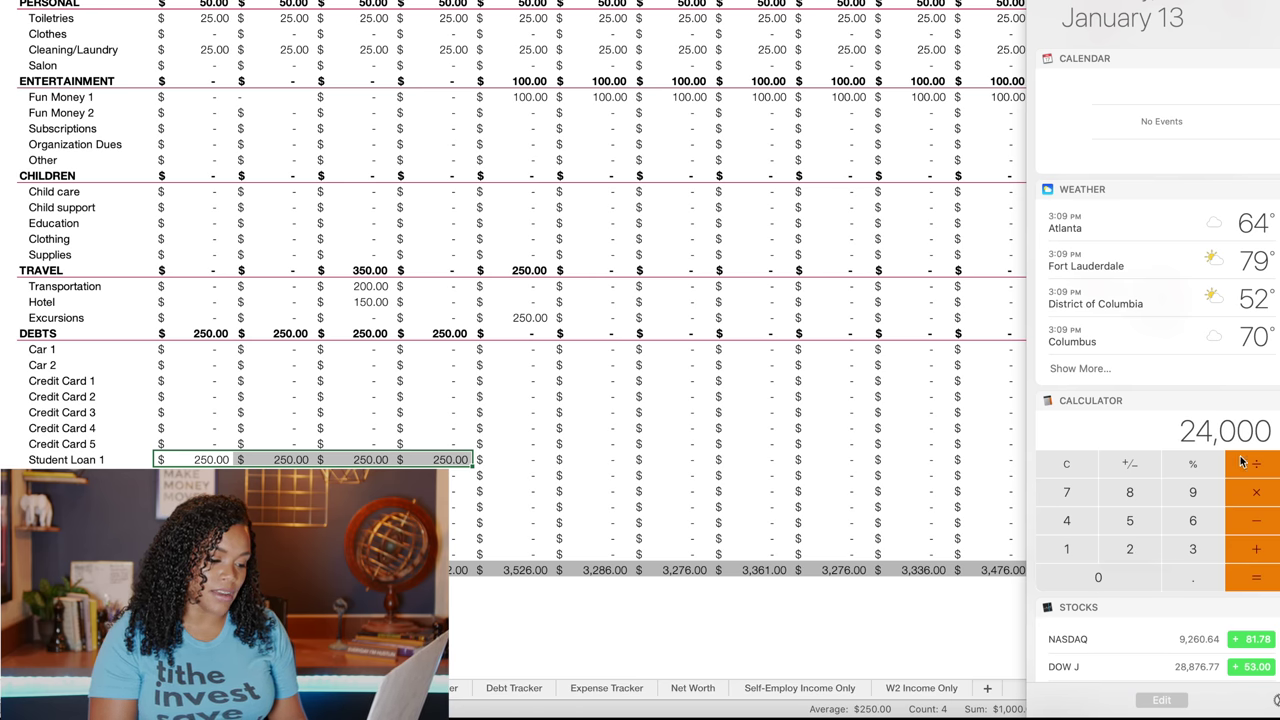
{"action": "left_click", "coordinate": [1088, 499]}
{"action": "left_click", "coordinate": [1249, 583]}
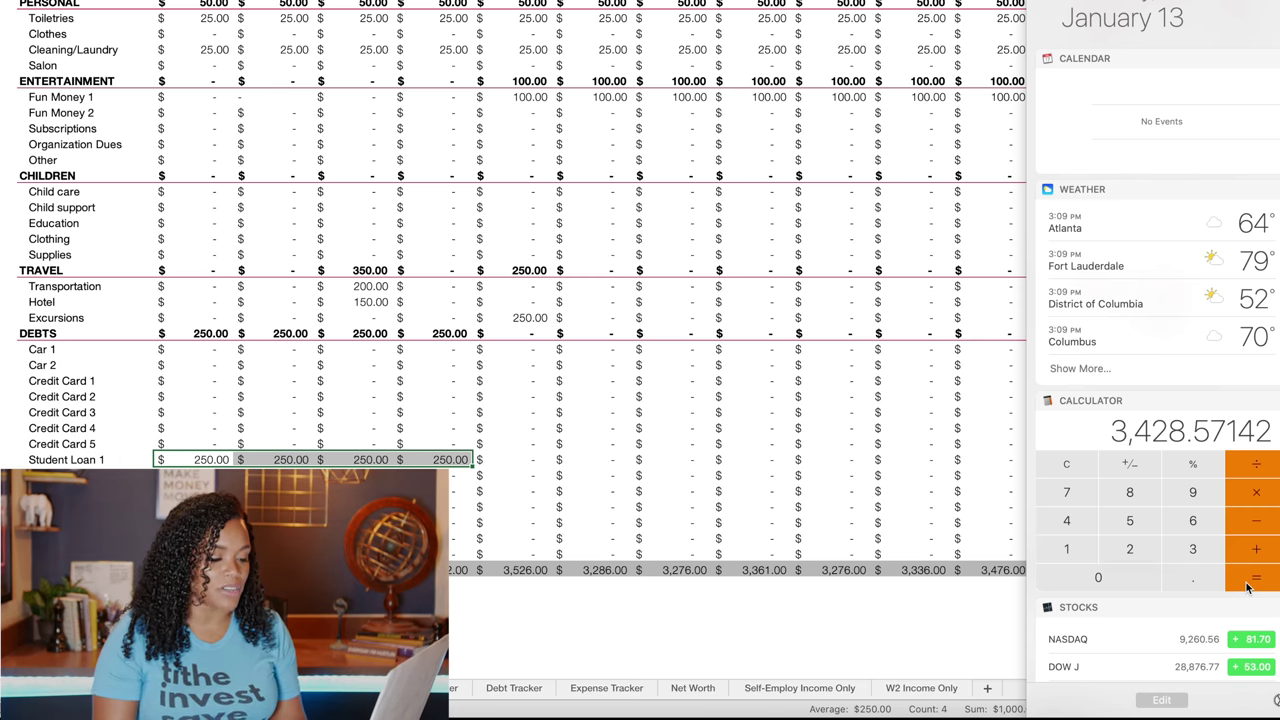
{"action": "left_click", "coordinate": [1067, 464]}
{"action": "left_click", "coordinate": [1192, 549]}
{"action": "left_click", "coordinate": [1129, 520]}
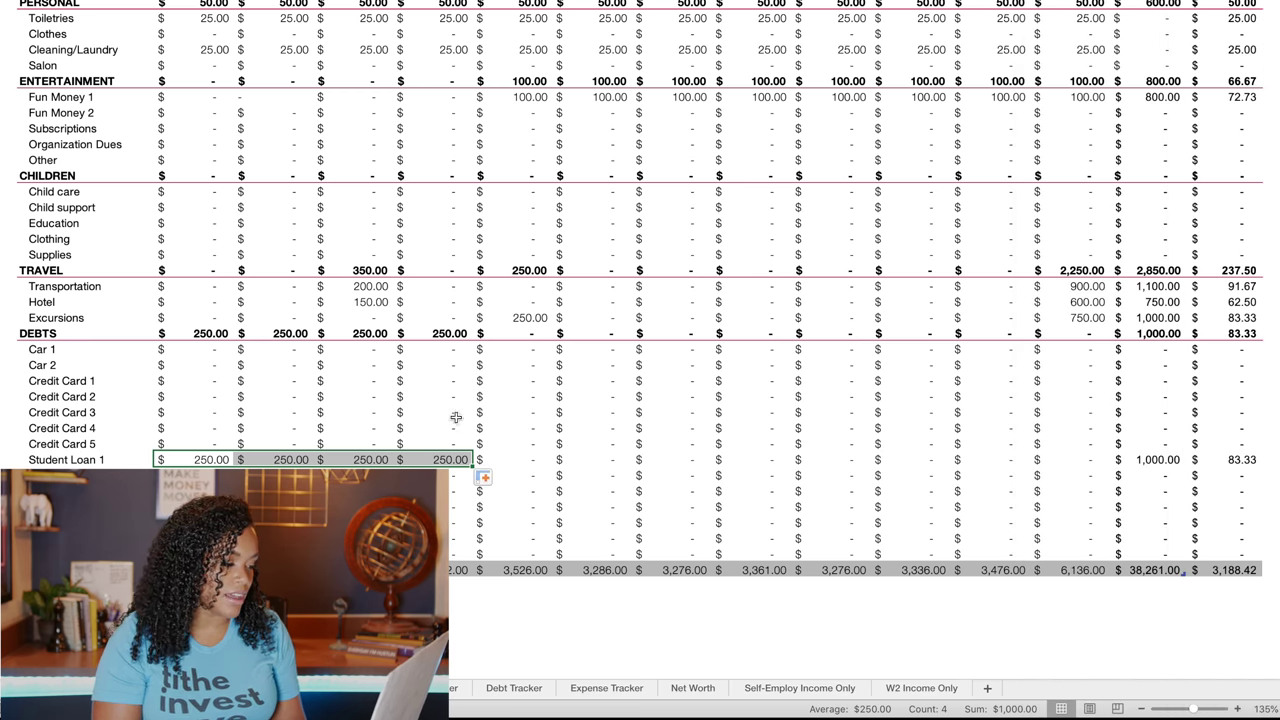
Set the May Student Loan 1 payment to 3,500 and fill it across through December
{"action": "left_click", "coordinate": [498, 462]}
{"action": "type", "text": "3500"}
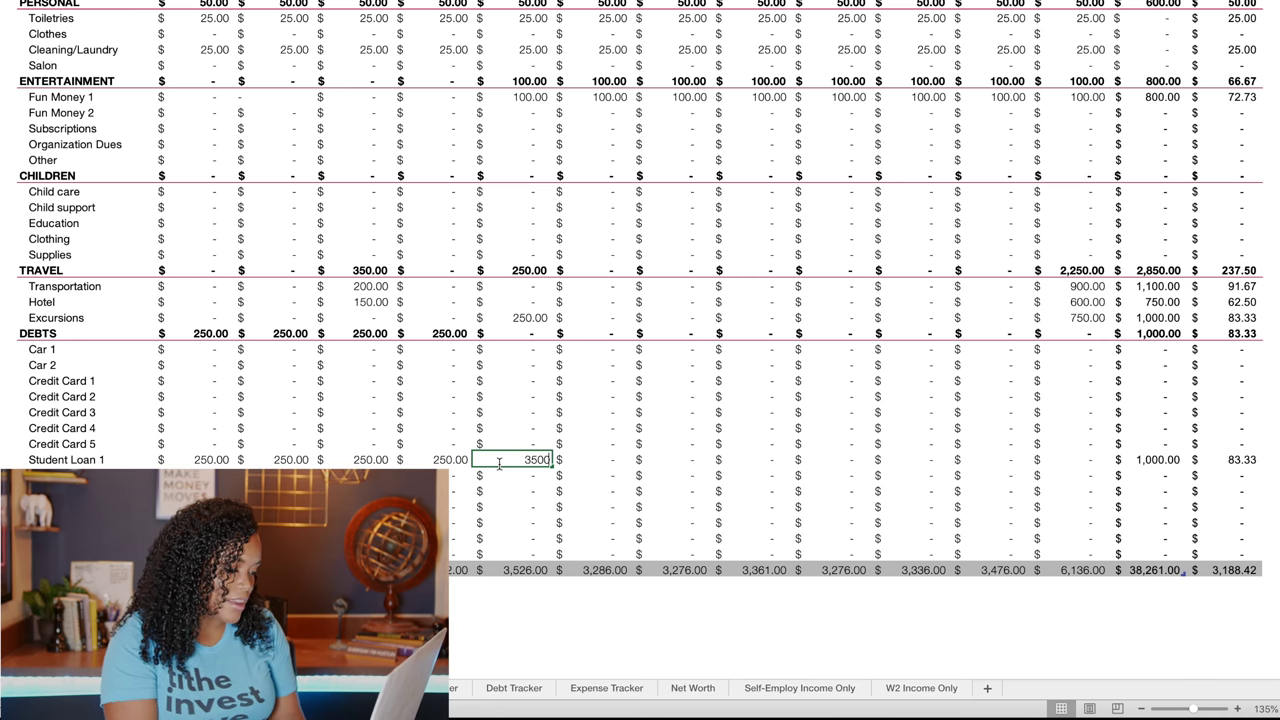
{"action": "key", "text": "Return"}
{"action": "left_click", "coordinate": [505, 455]}
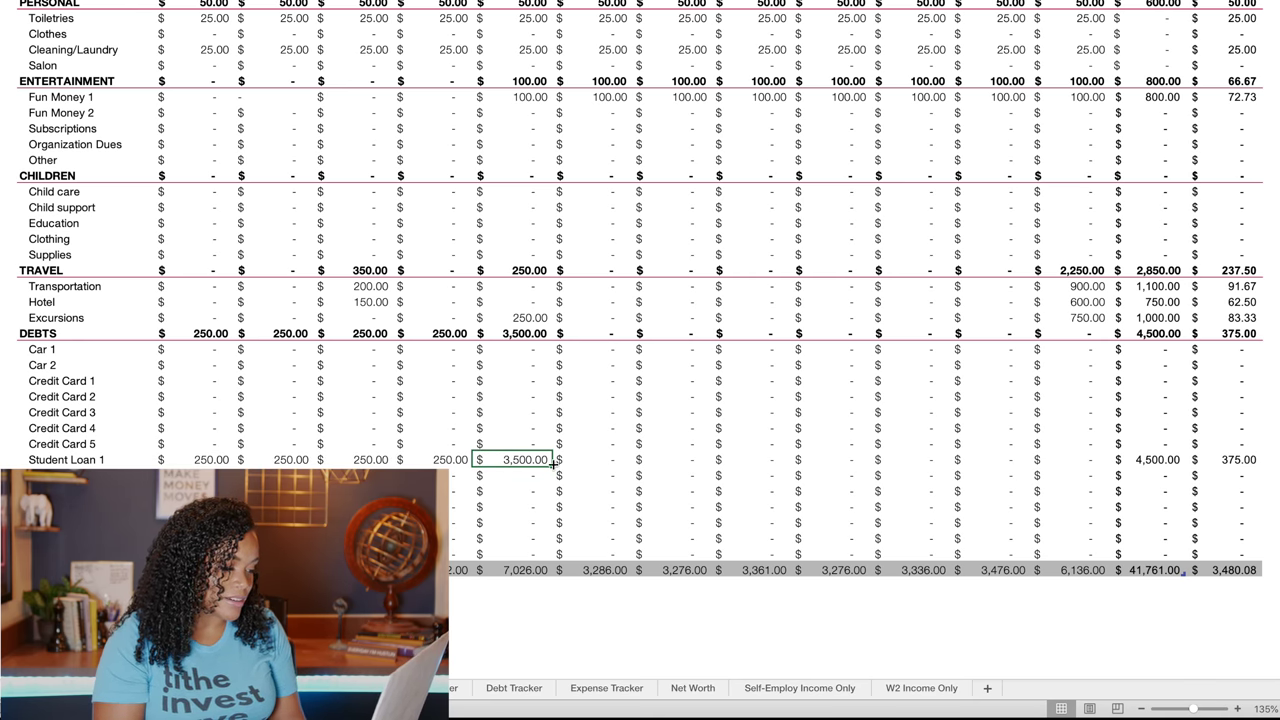
{"action": "left_click_drag", "start_coordinate": [551, 466], "coordinate": [1075, 460]}
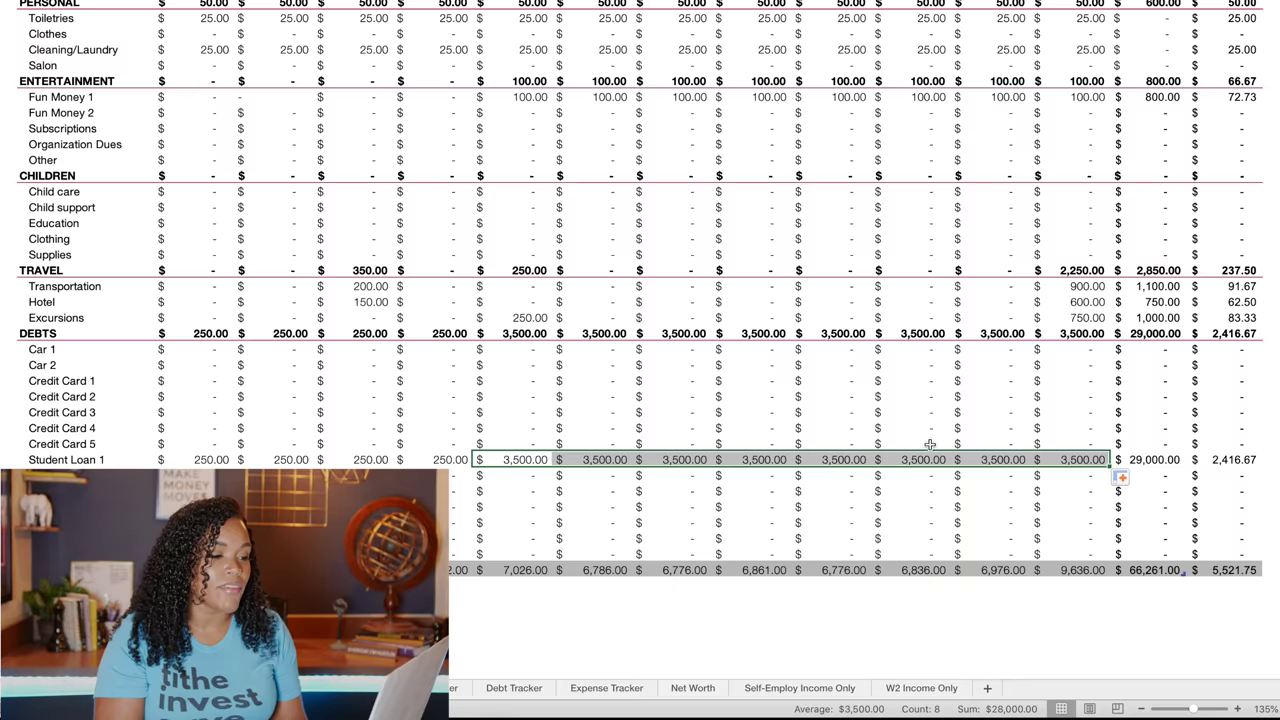
Review the yearly totals and monthly averages of the expense categories in the annual budget plan
{"action": "scroll", "coordinate": [929, 445], "scroll_direction": "up", "scroll_amount": 10}
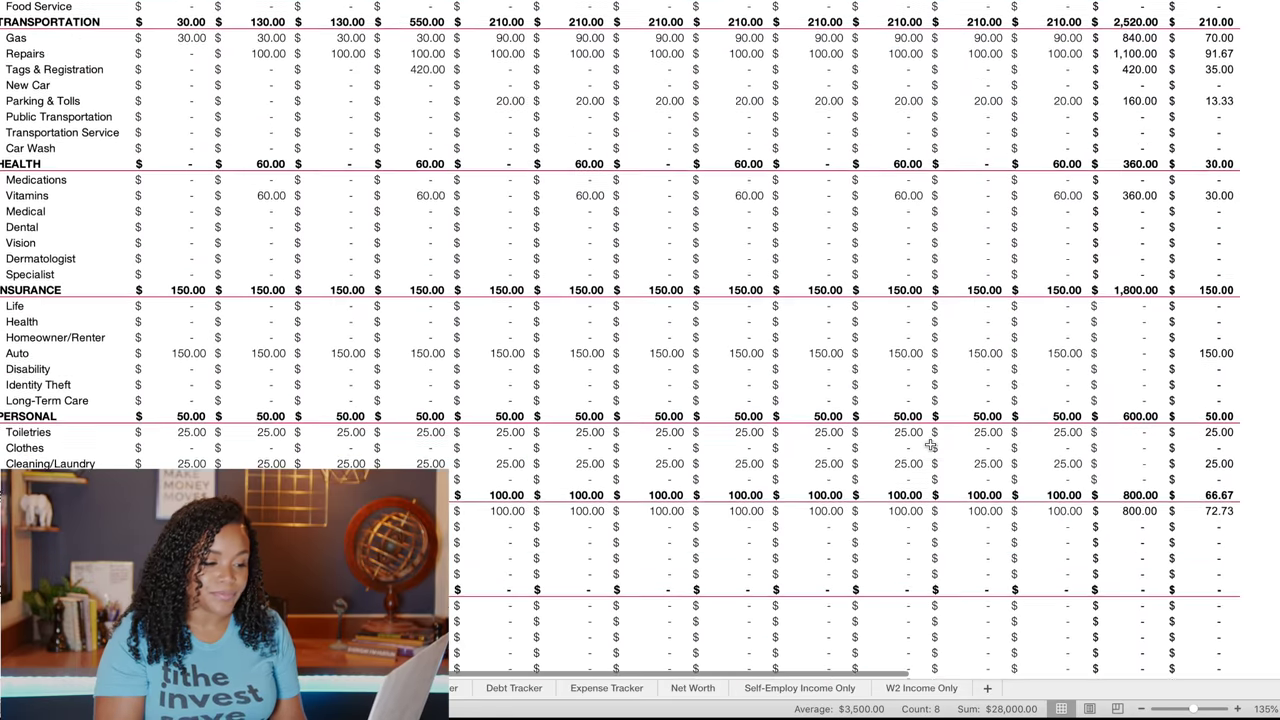
{"action": "scroll", "coordinate": [929, 448], "scroll_direction": "up", "scroll_amount": 5}
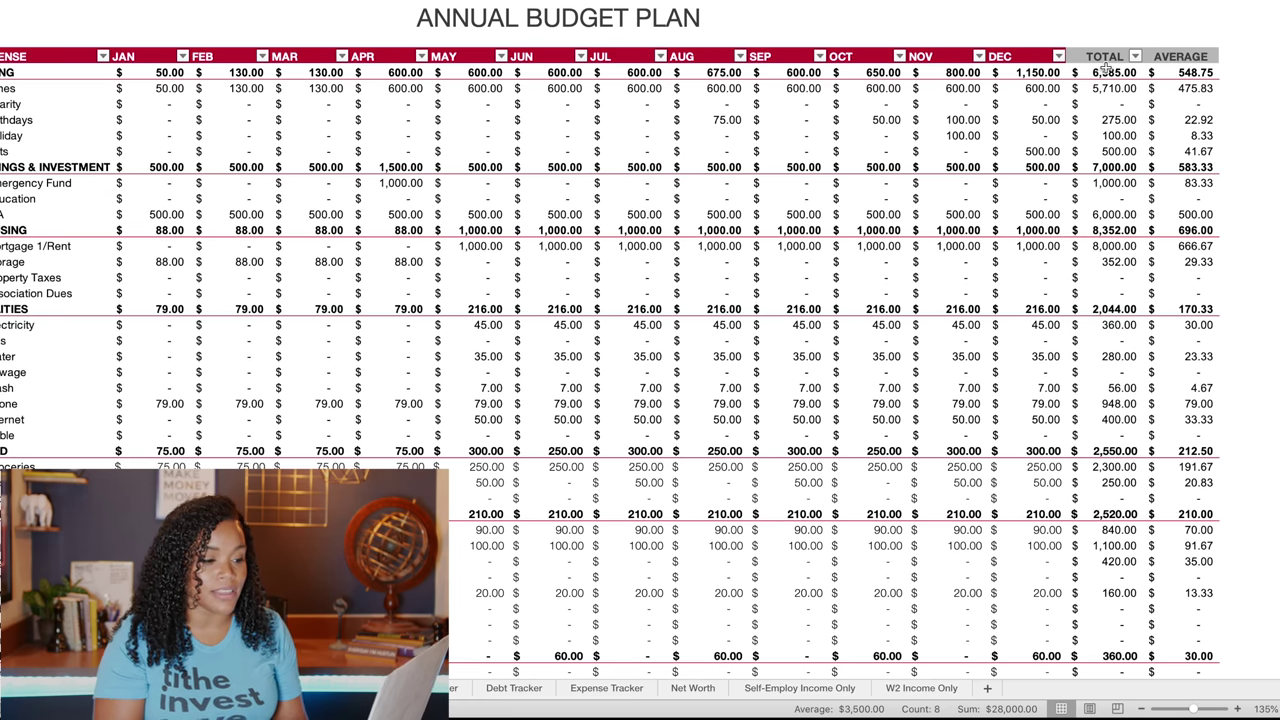
{"action": "scroll", "coordinate": [1098, 257], "scroll_direction": "down", "scroll_amount": 1}
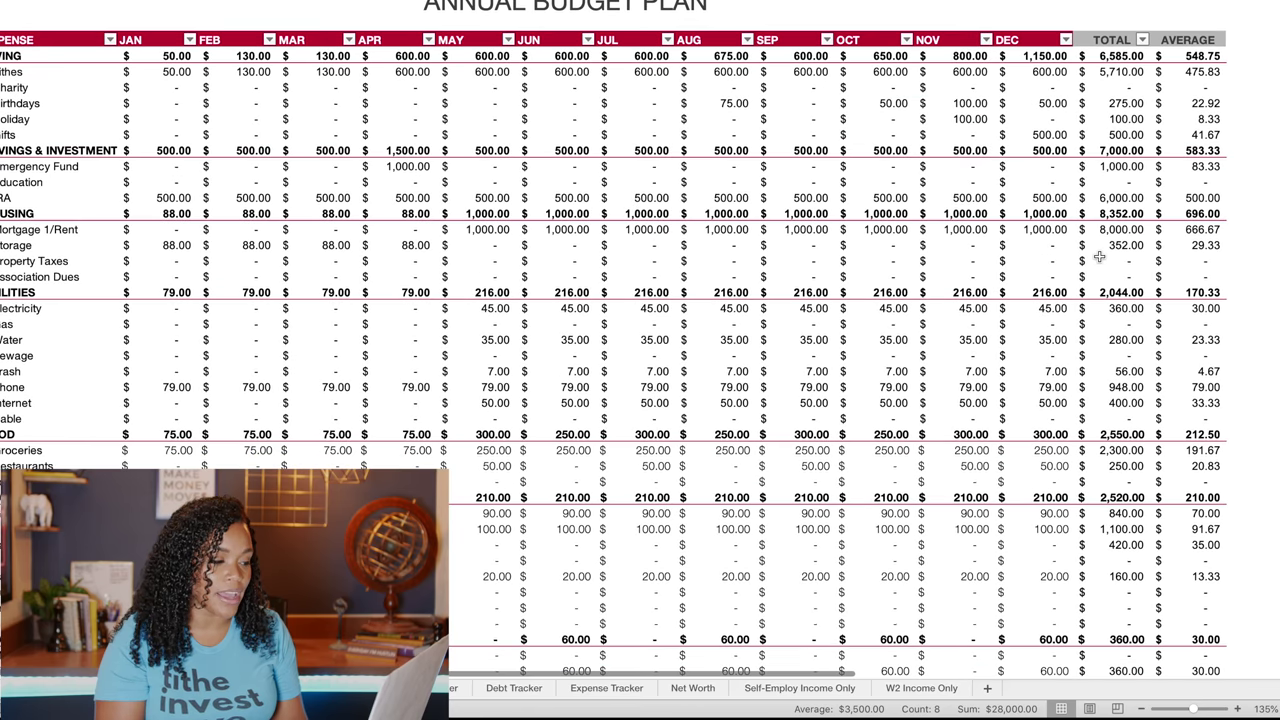
{"action": "scroll", "coordinate": [1098, 257], "scroll_direction": "down", "scroll_amount": 2}
{"action": "scroll", "coordinate": [1098, 257], "scroll_direction": "left", "scroll_amount": 2}
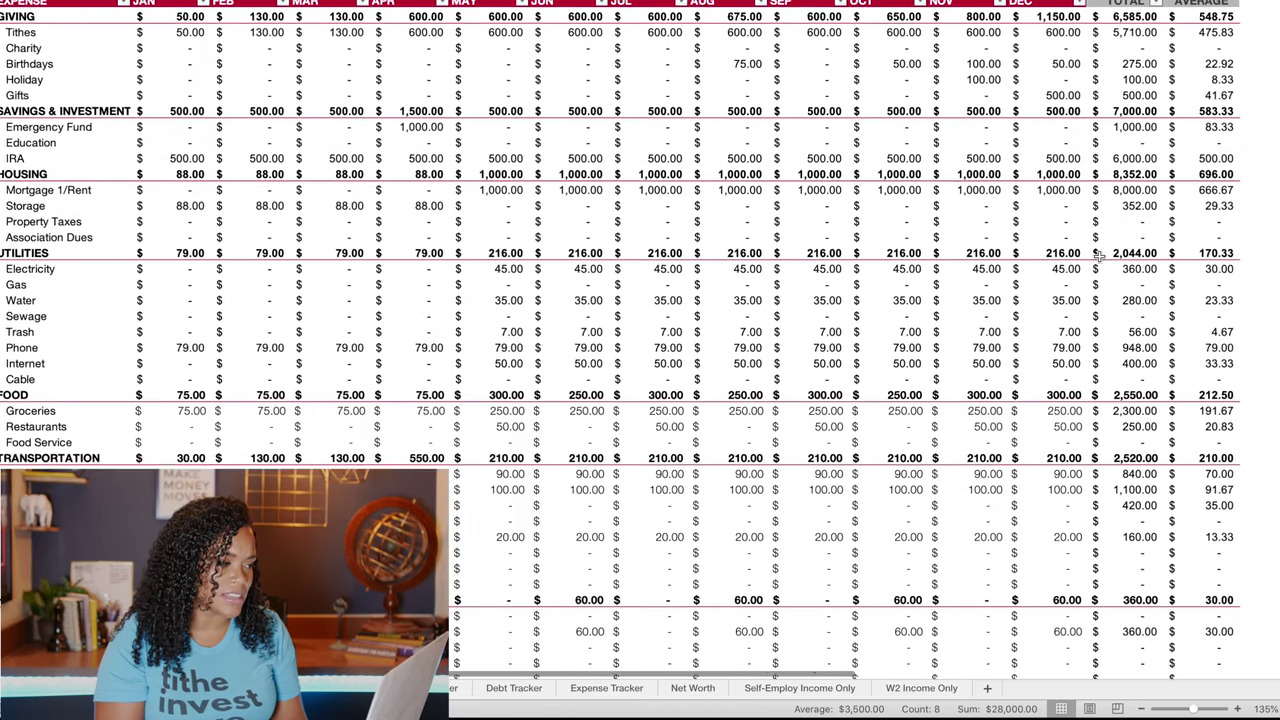